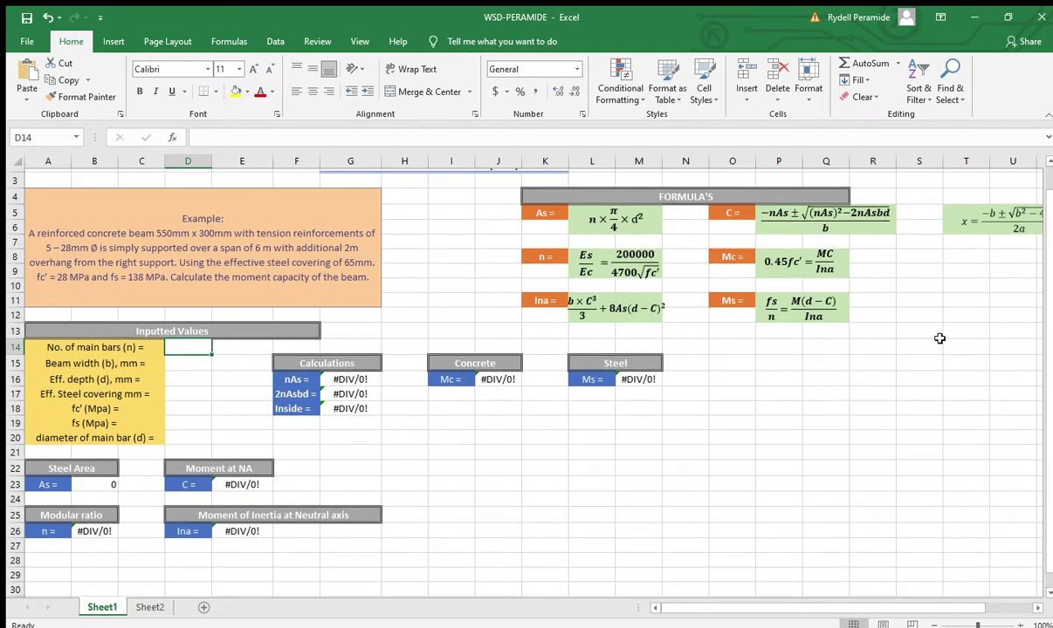
- Enter 5 as the number of main bars and 300 mm as the beam width in the Inputted Values table
{"action": "scroll", "coordinate": [886, 388], "scroll_direction": "down", "scroll_amount": 4}
{"action": "scroll", "coordinate": [886, 387], "scroll_direction": "up", "scroll_amount": 4}
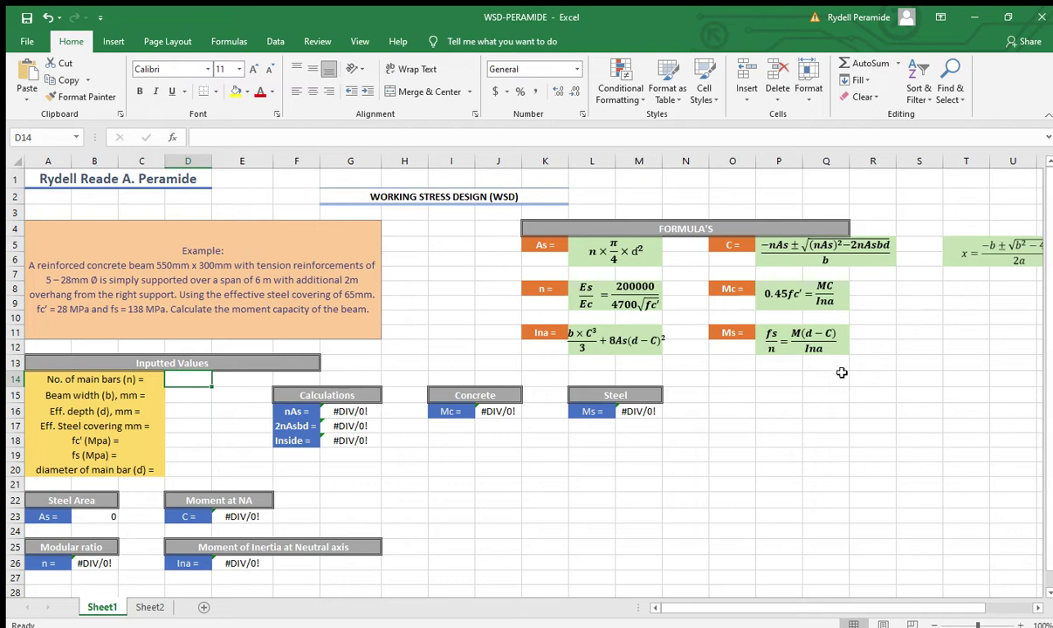
{"action": "double_click", "coordinate": [194, 378]}
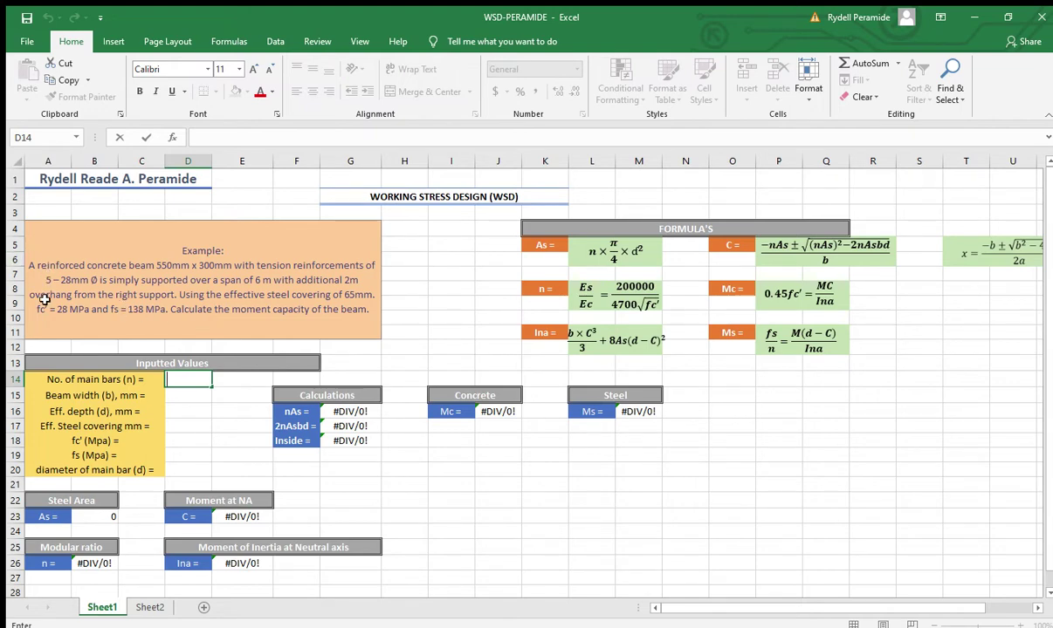
{"action": "double_click", "coordinate": [196, 380]}
{"action": "type", "text": "5"}
{"action": "key", "text": "Return"}
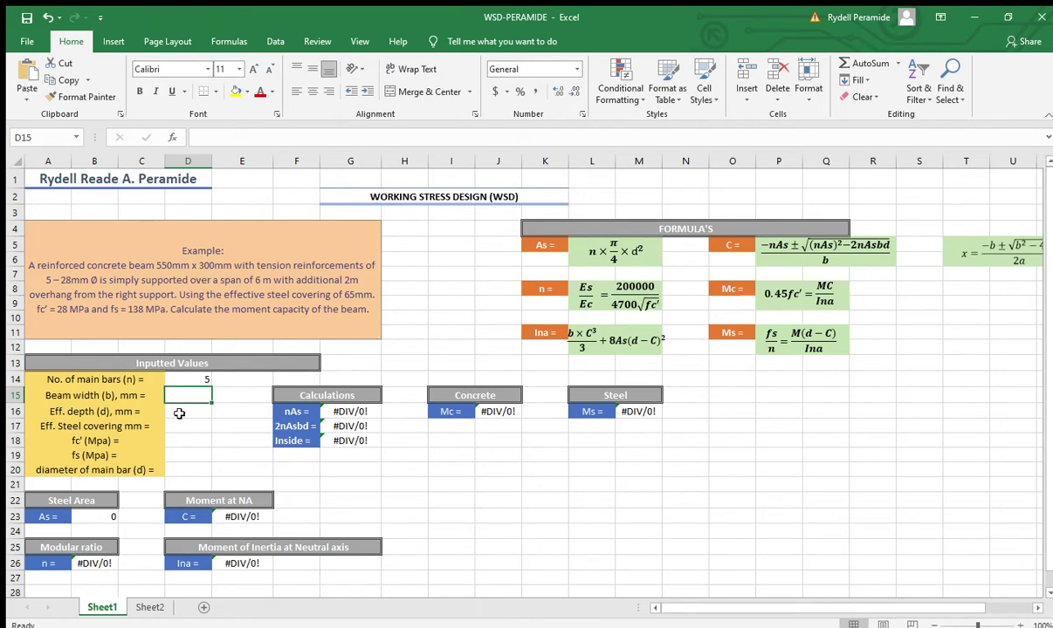
{"action": "type", "text": "300"}
{"action": "key", "text": "Return"}
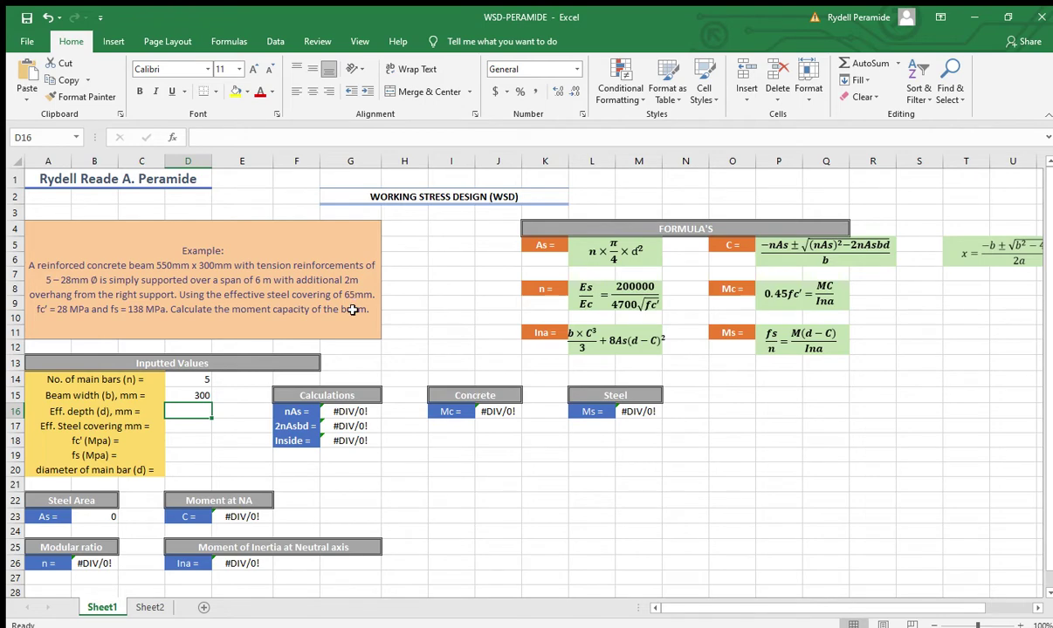
- Set the effective depth to 485 mm and the effective steel covering to 65 mm
{"action": "type", "text": "485"}
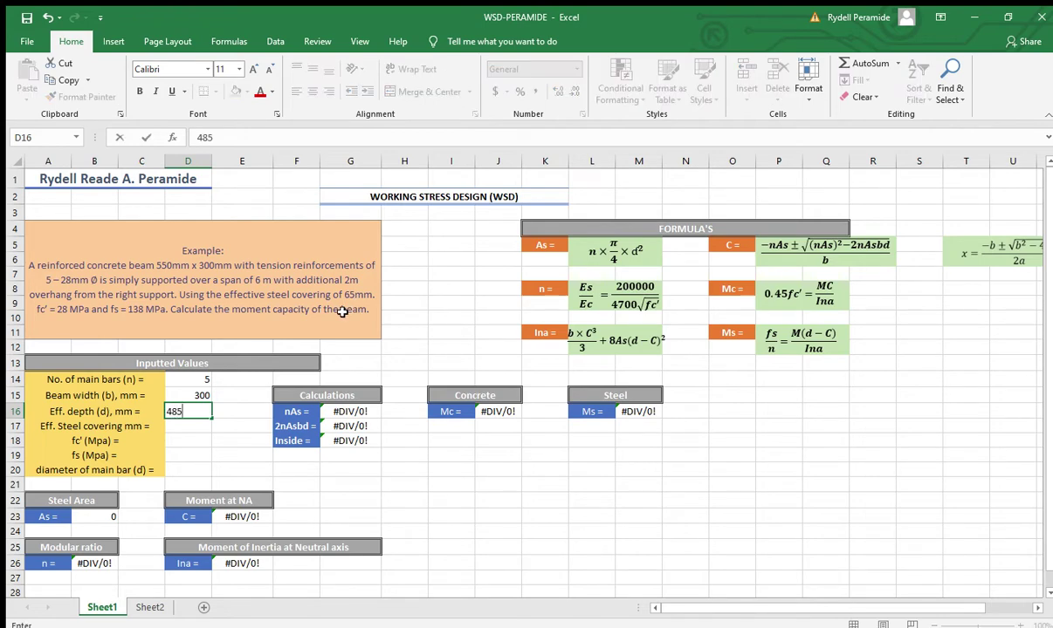
{"action": "key", "text": "Return"}
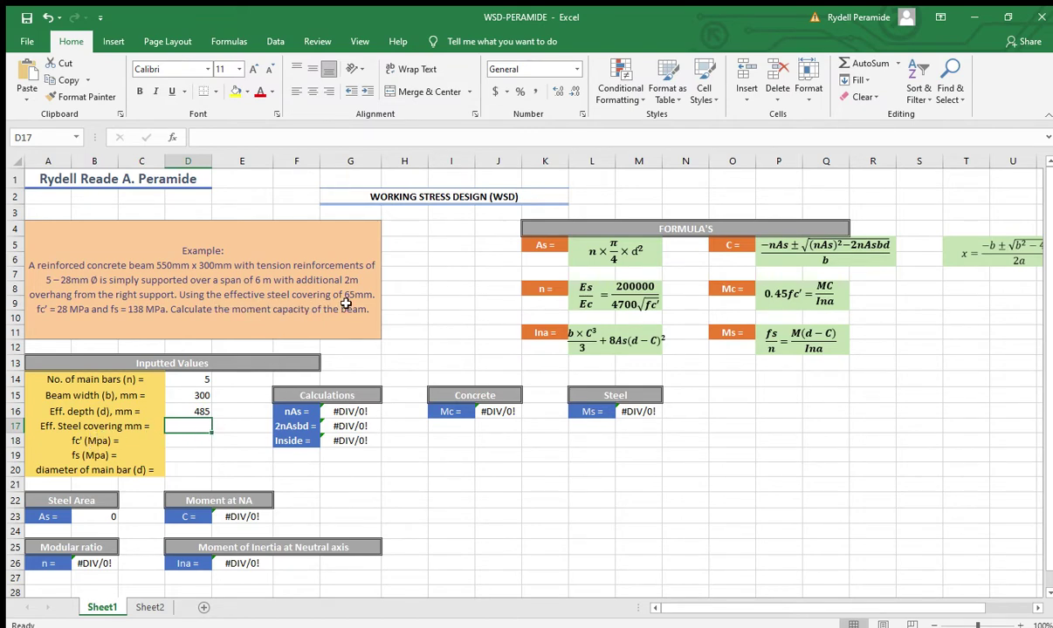
{"action": "type", "text": "65"}
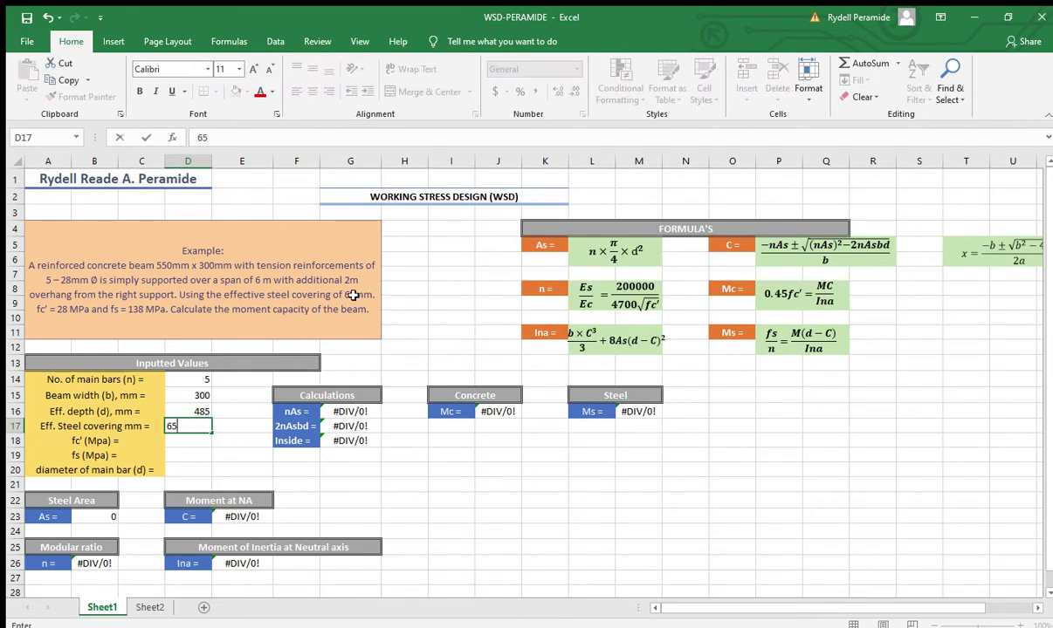
{"action": "key", "text": "Return"}
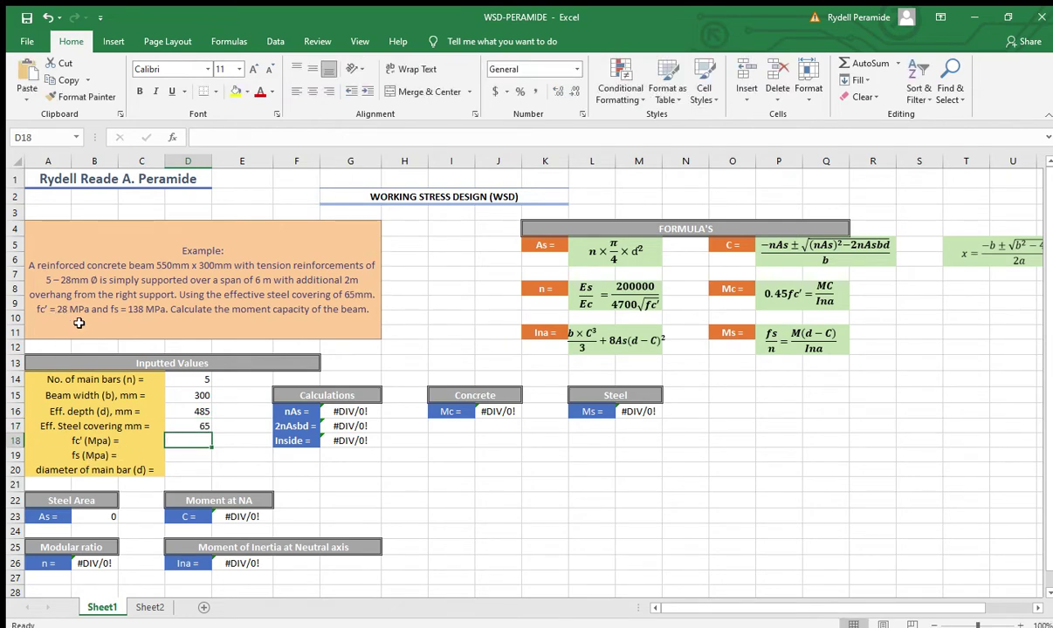
- Fill in the remaining inputs with fc' 28 MPa, fs 138 MPa and a main bar diameter of 28
{"action": "type", "text": "28"}
{"action": "key", "text": "Return"}
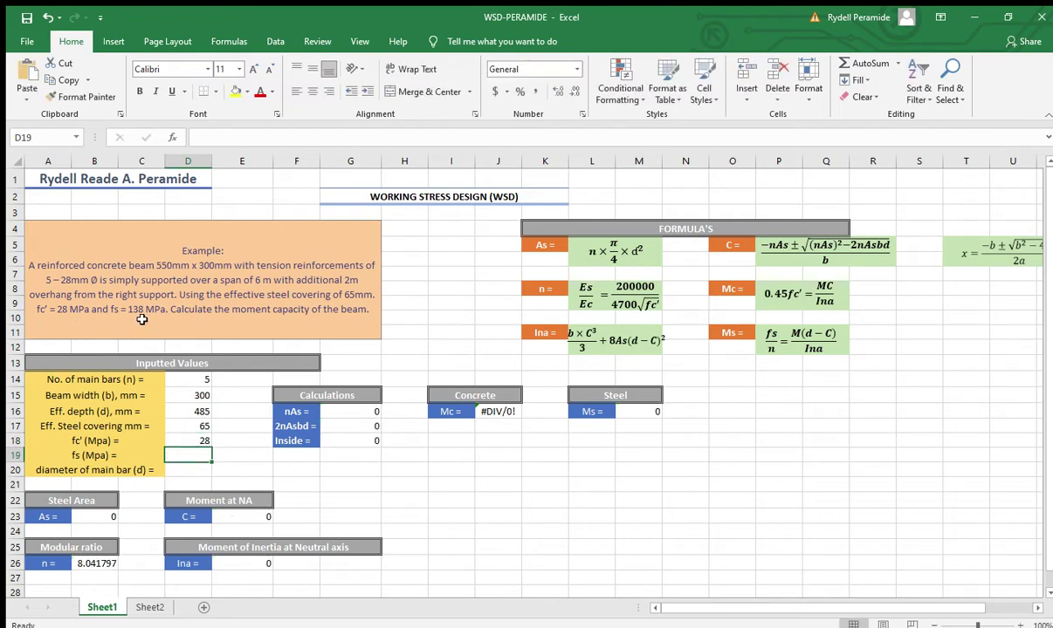
{"action": "type", "text": "138"}
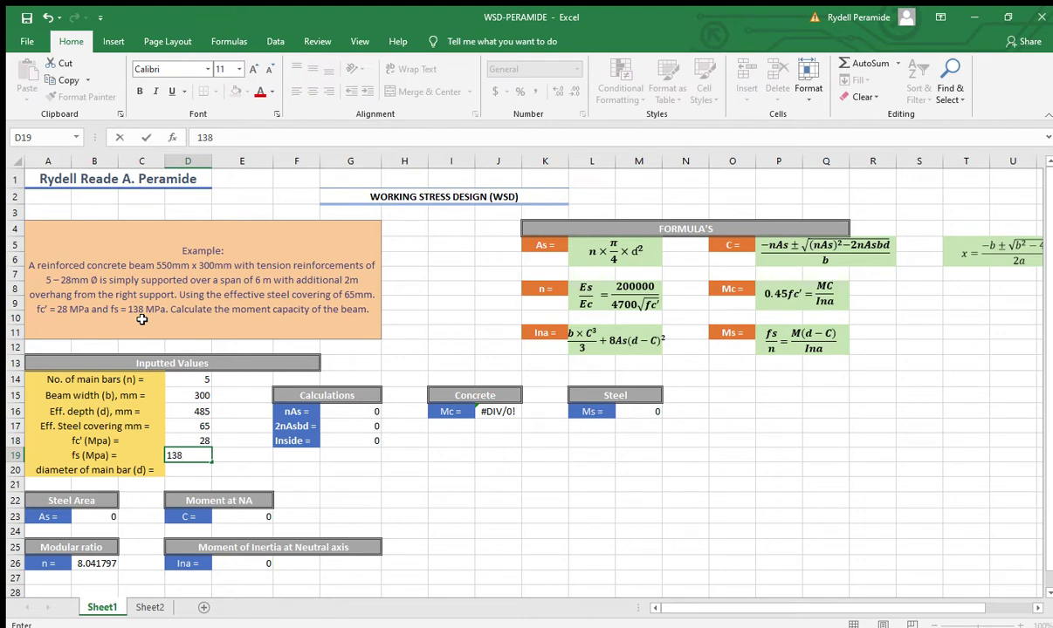
{"action": "key", "text": "Return"}
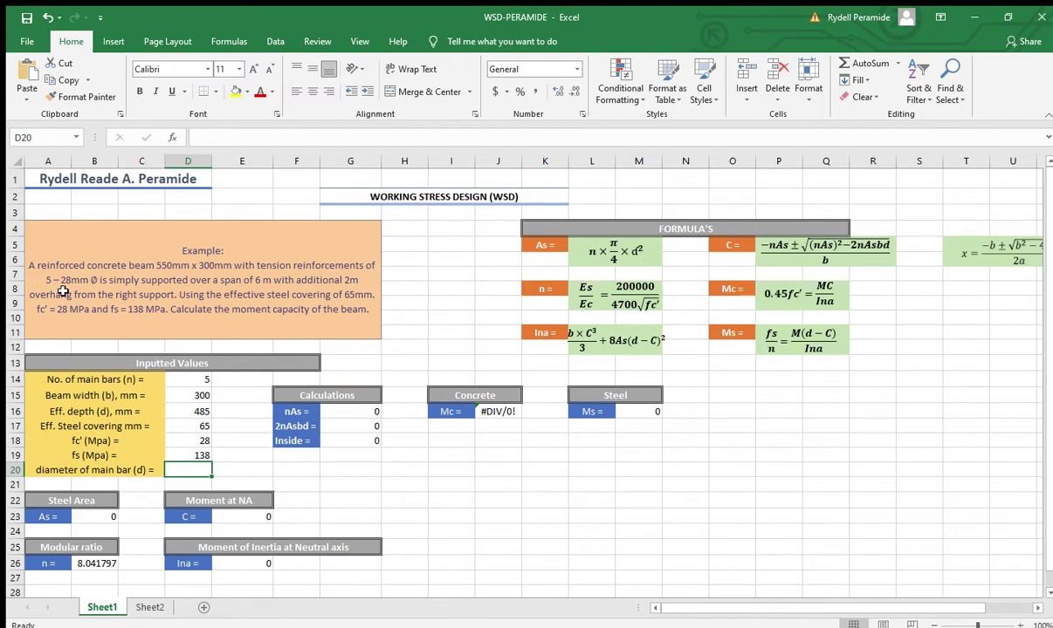
{"action": "type", "text": "28"}
{"action": "key", "text": "Return"}
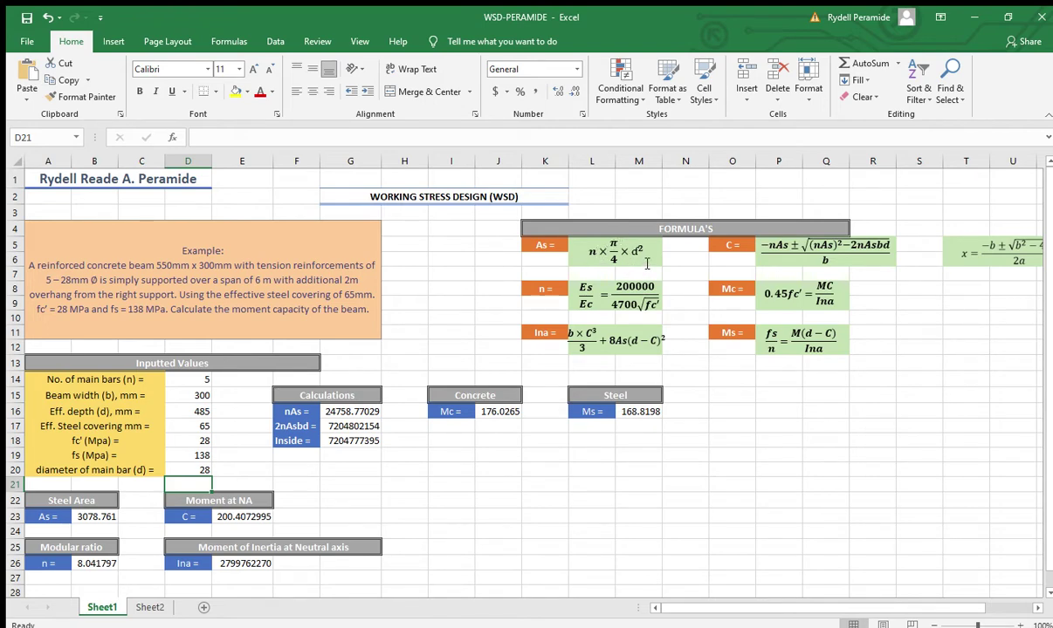
- Inspect the cell formulas behind the steel area As and the modular ratio n, leaving both unchanged
{"action": "double_click", "coordinate": [112, 517]}
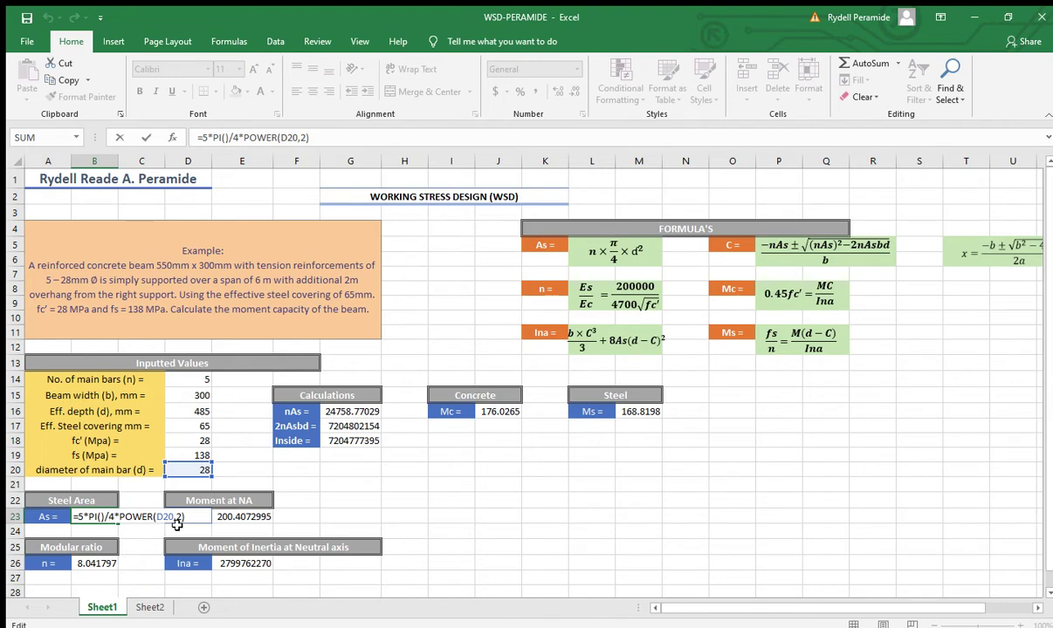
{"action": "left_click", "coordinate": [145, 137]}
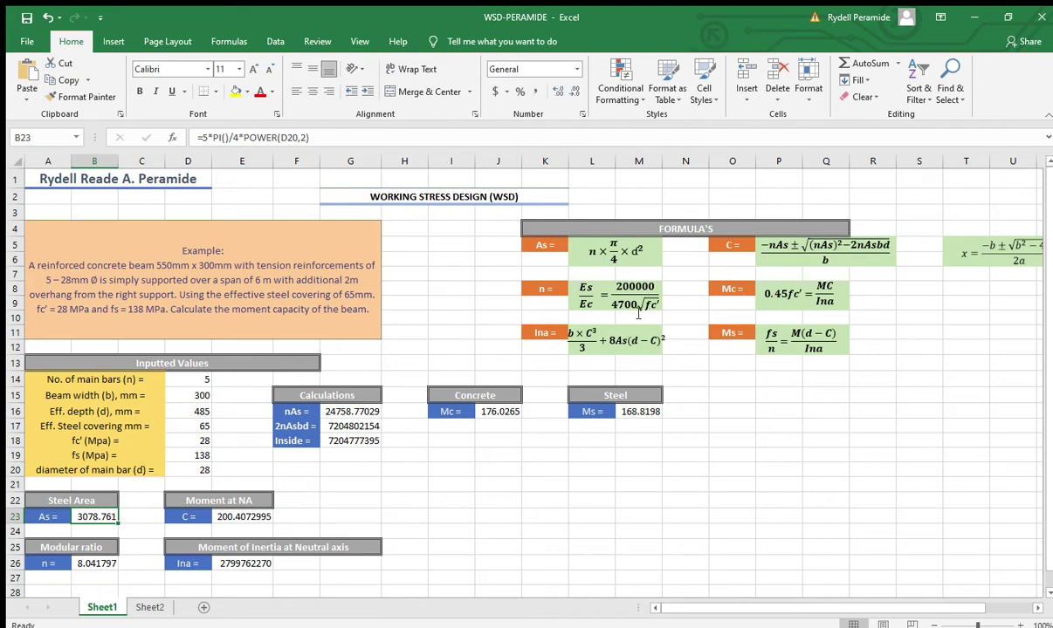
{"action": "double_click", "coordinate": [97, 566]}
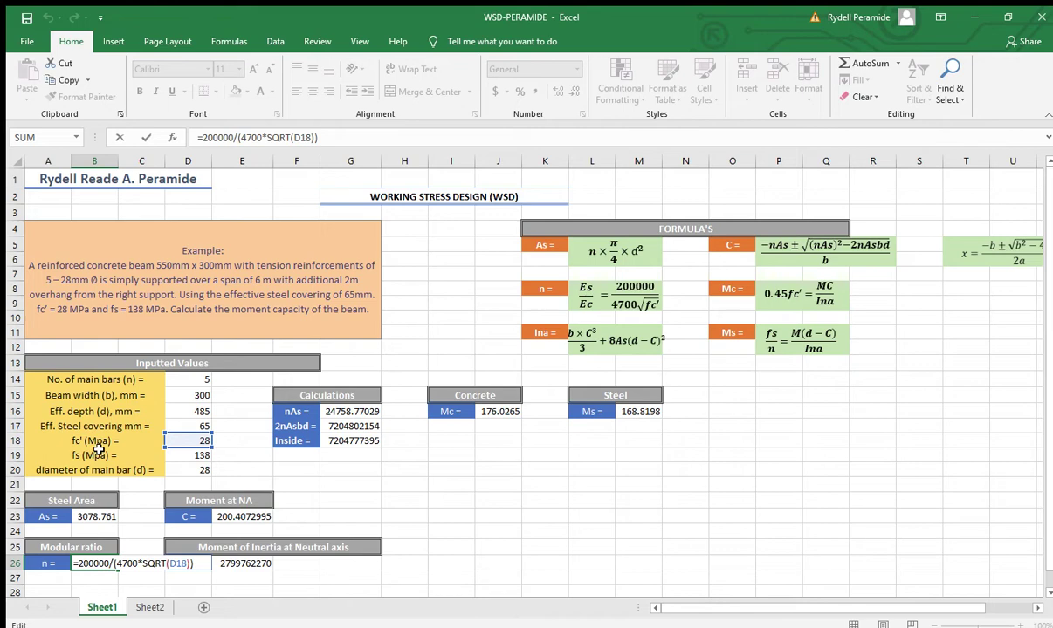
{"action": "left_click", "coordinate": [146, 138]}
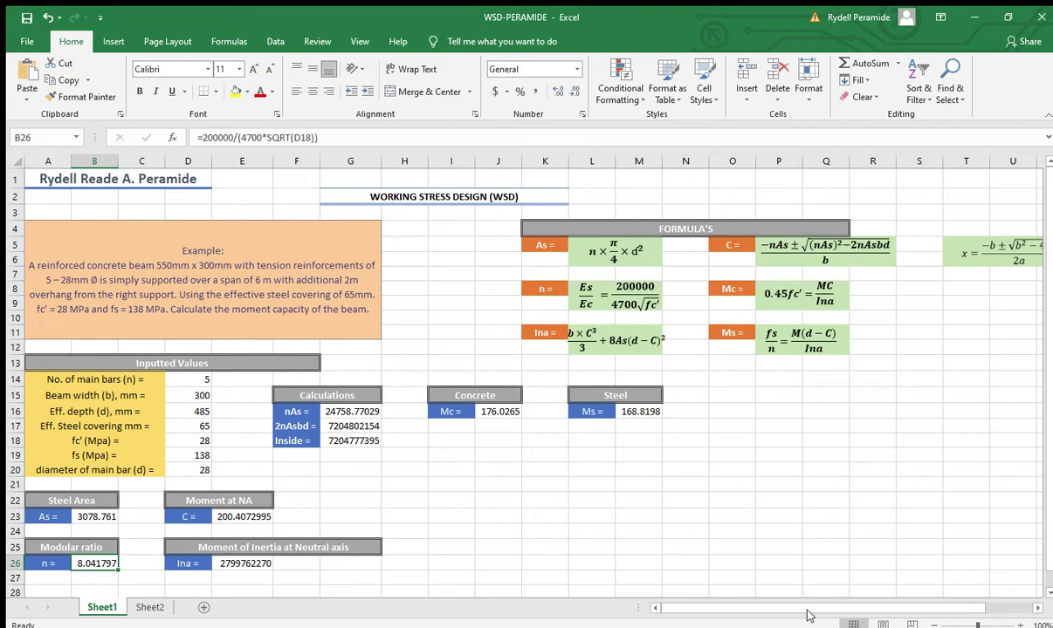
- Compare the general quadratic formula with the equation for C in the Formula's section
{"action": "left_click_drag", "start_coordinate": [806, 614], "coordinate": [855, 610]}
{"action": "left_click_drag", "start_coordinate": [966, 288], "coordinate": [807, 209]}
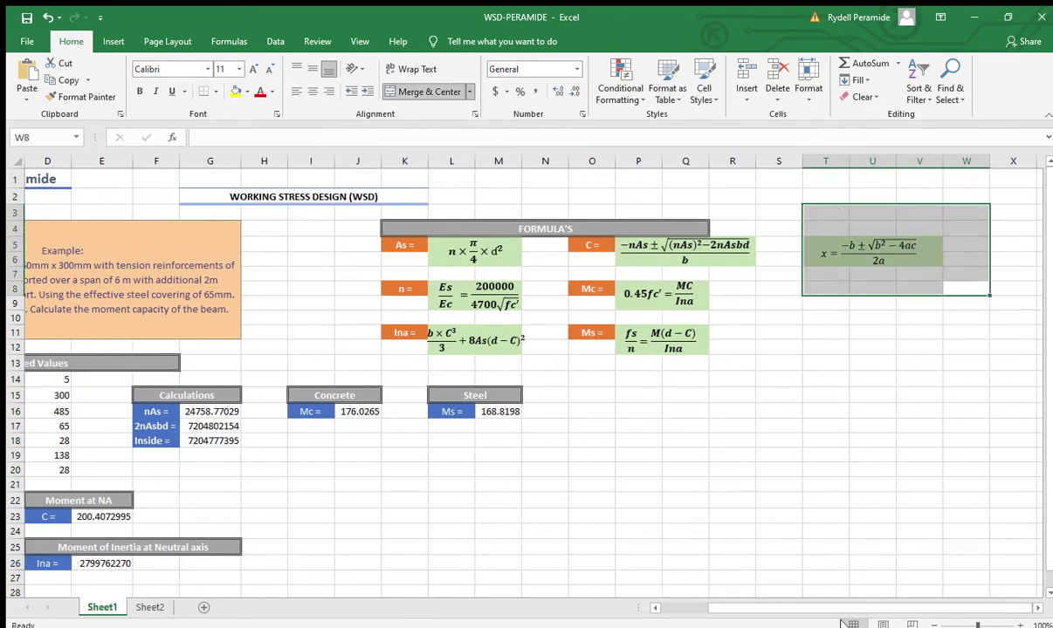
{"action": "left_click", "coordinate": [950, 498]}
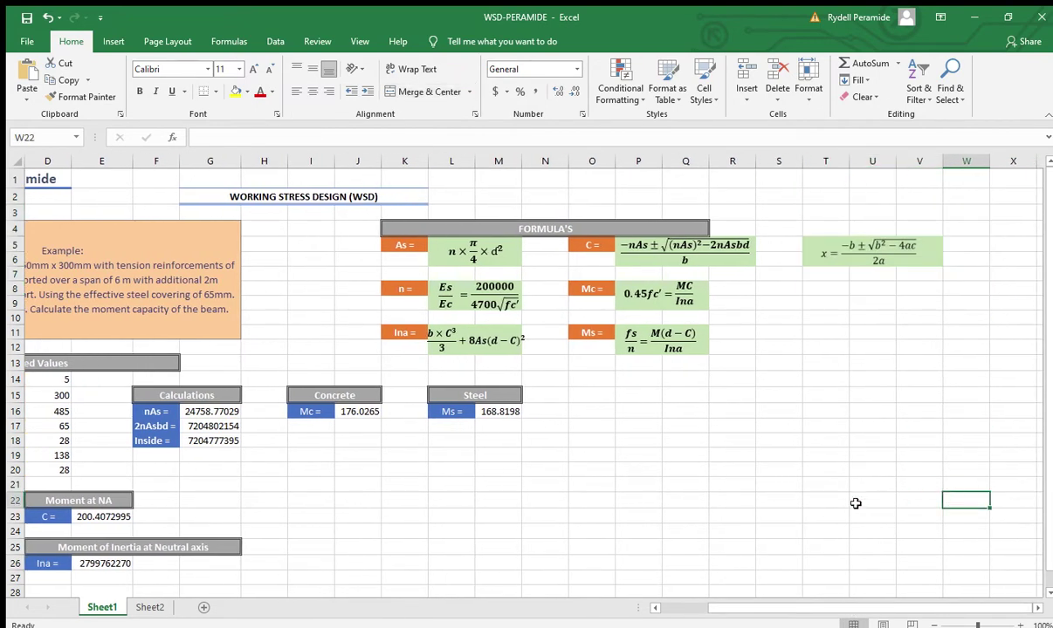
{"action": "left_click_drag", "start_coordinate": [779, 609], "coordinate": [738, 597]}
{"action": "left_click_drag", "start_coordinate": [917, 281], "coordinate": [716, 260]}
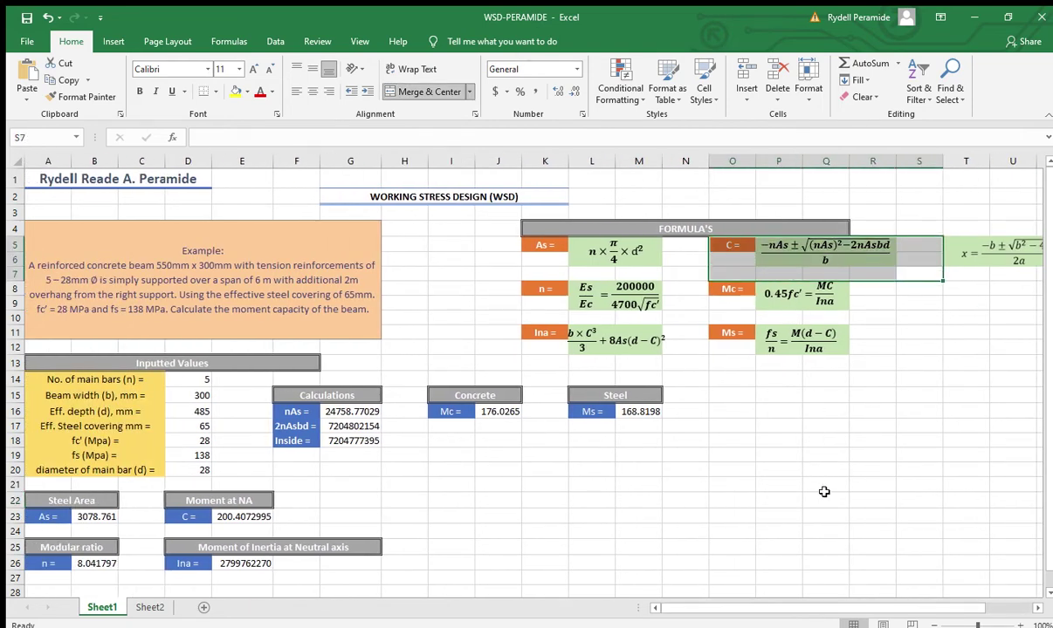
{"action": "left_click", "coordinate": [877, 454]}
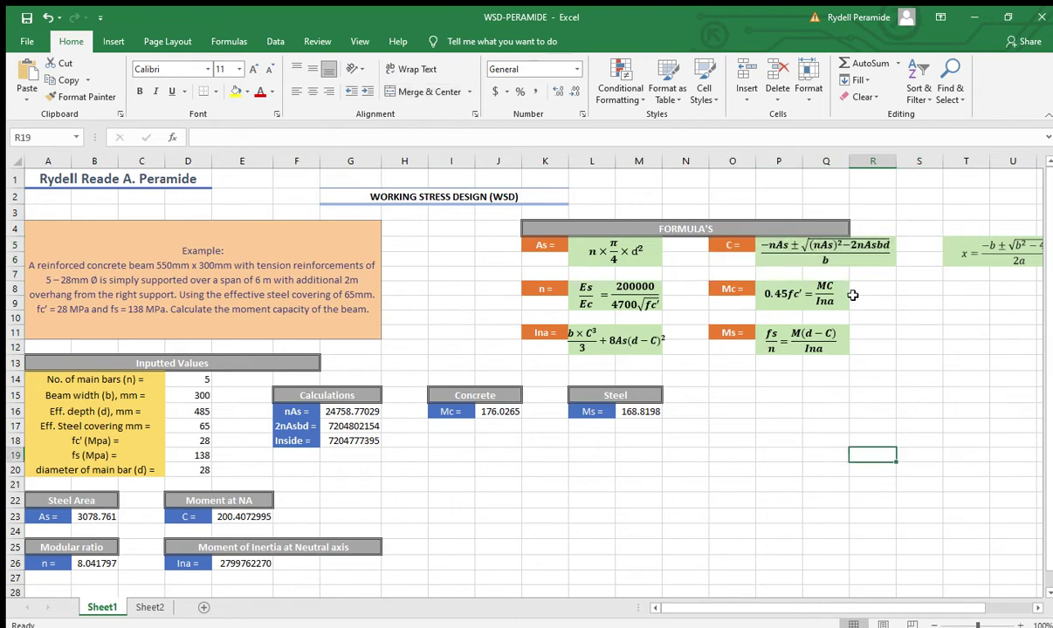
- Examine the nAs term in the C equation and the cell formula behind the nAs value under Calculations
{"action": "left_click", "coordinate": [892, 246]}
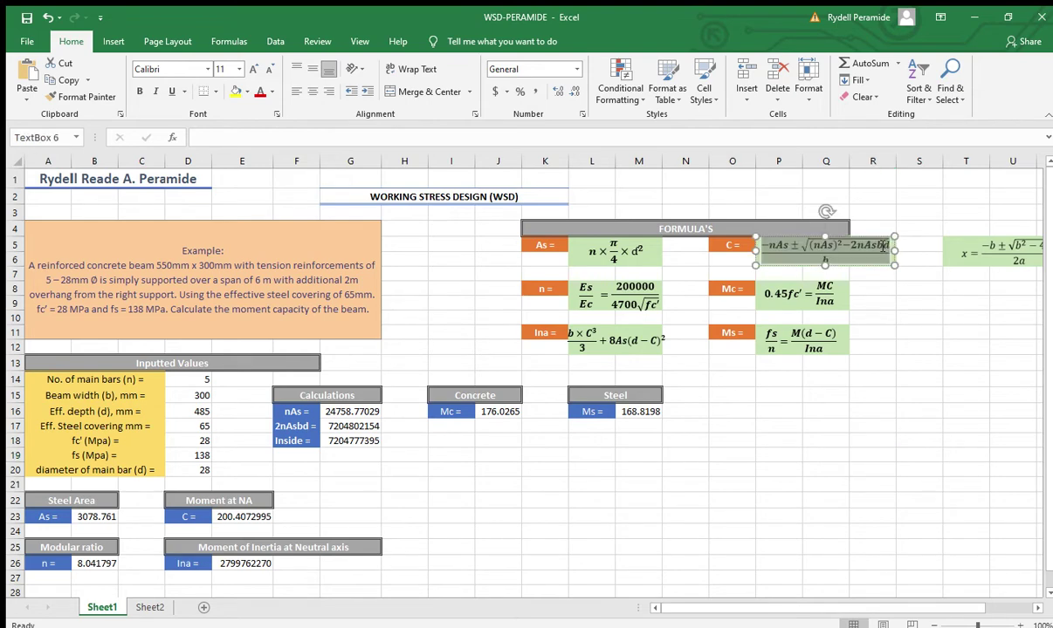
{"action": "left_click", "coordinate": [919, 303]}
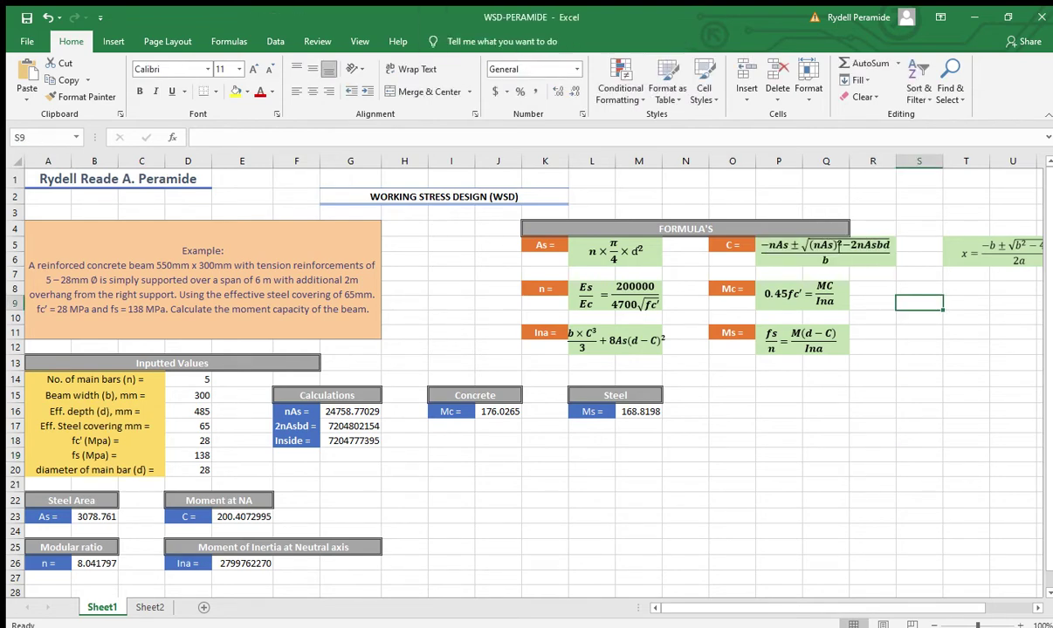
{"action": "double_click", "coordinate": [825, 246]}
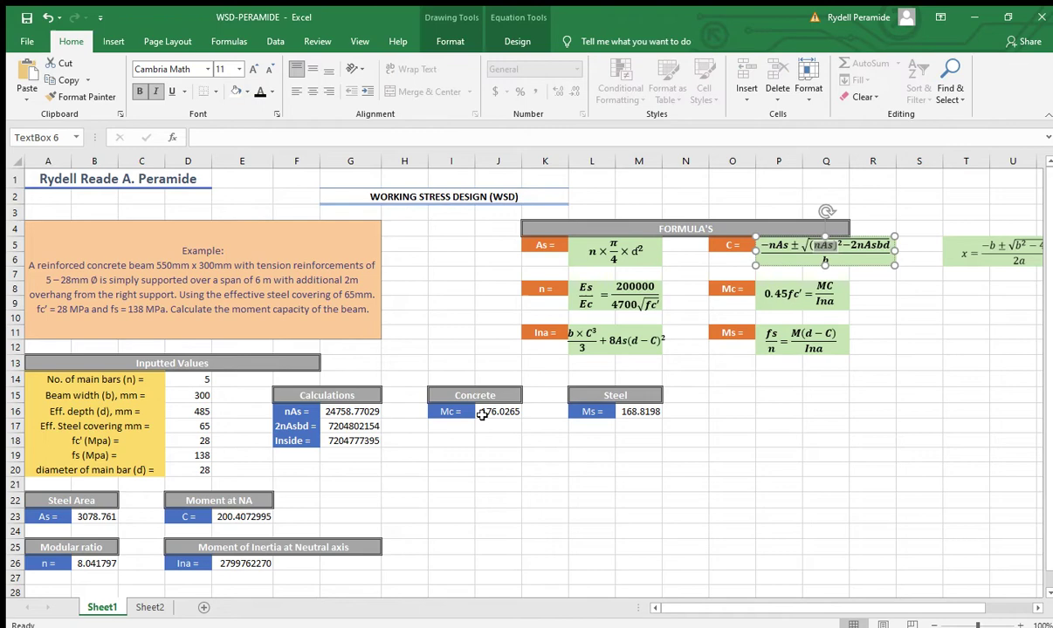
{"action": "left_click_drag", "start_coordinate": [389, 442], "coordinate": [389, 458]}
{"action": "left_click", "coordinate": [388, 482]}
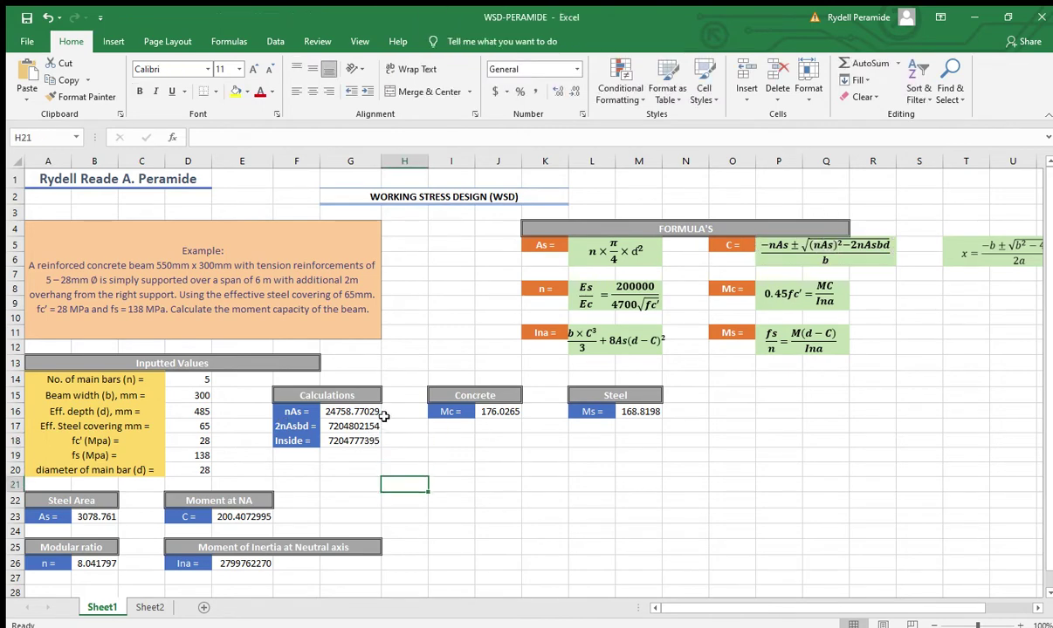
{"action": "left_click_drag", "start_coordinate": [403, 411], "coordinate": [265, 417]}
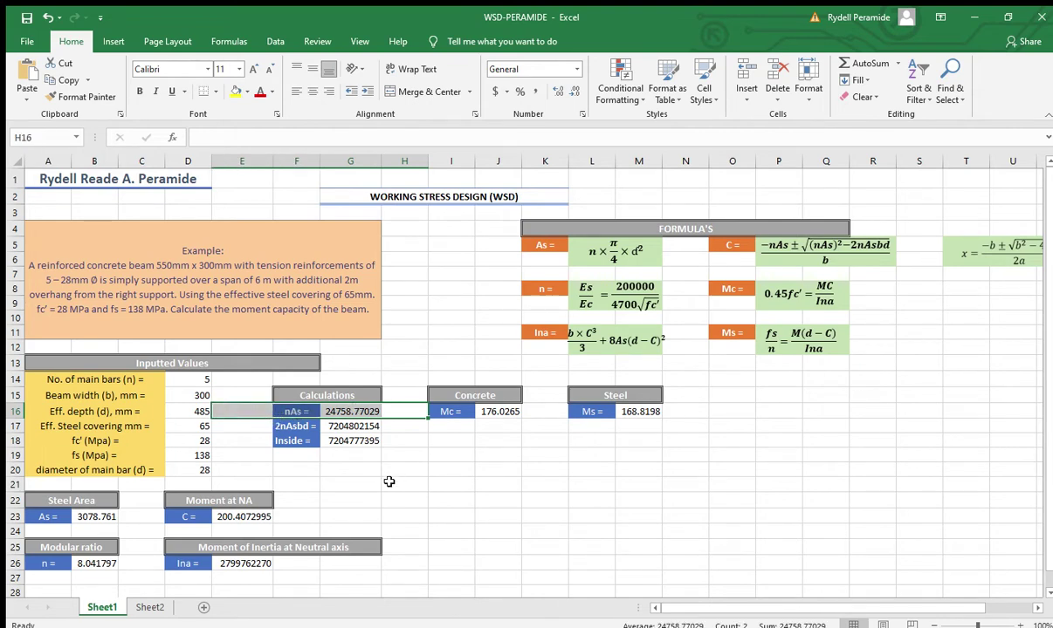
{"action": "left_click", "coordinate": [346, 469]}
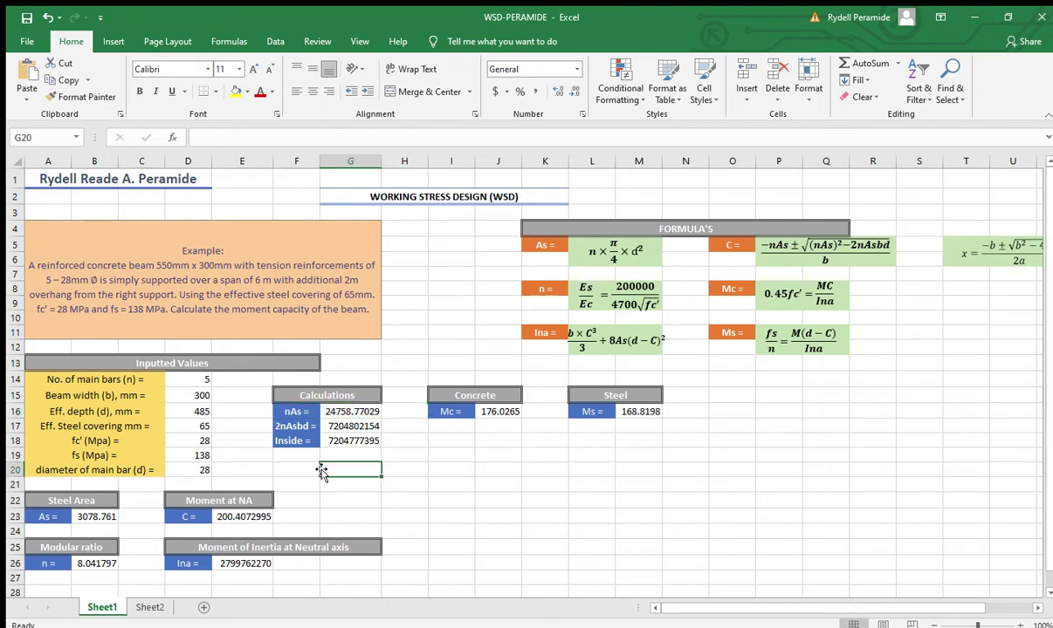
{"action": "double_click", "coordinate": [346, 414]}
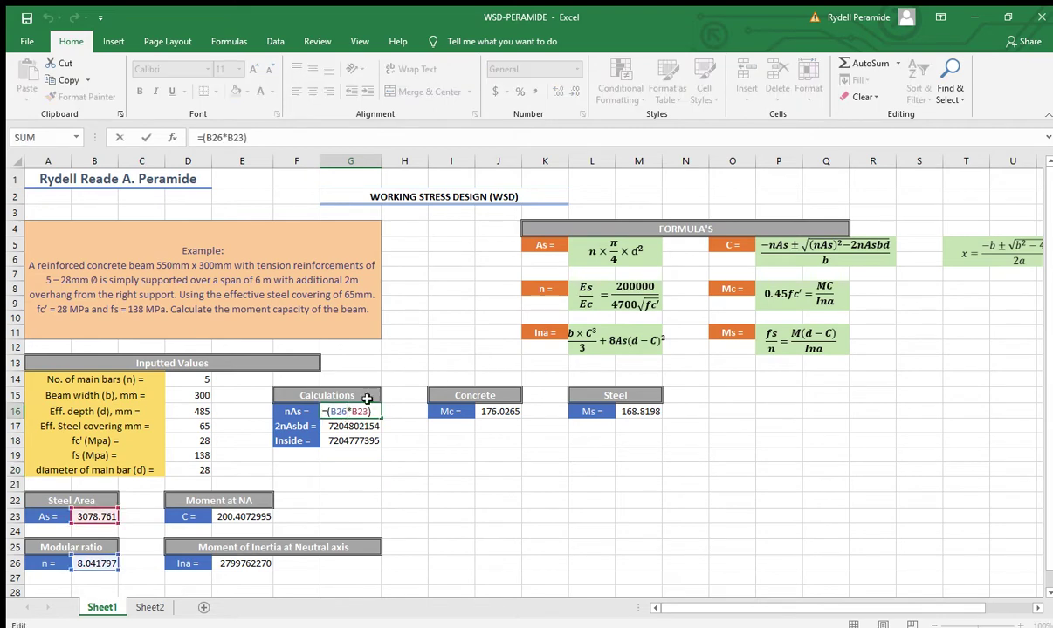
{"action": "scroll", "coordinate": [785, 244], "scroll_direction": "down", "scroll_amount": 1}
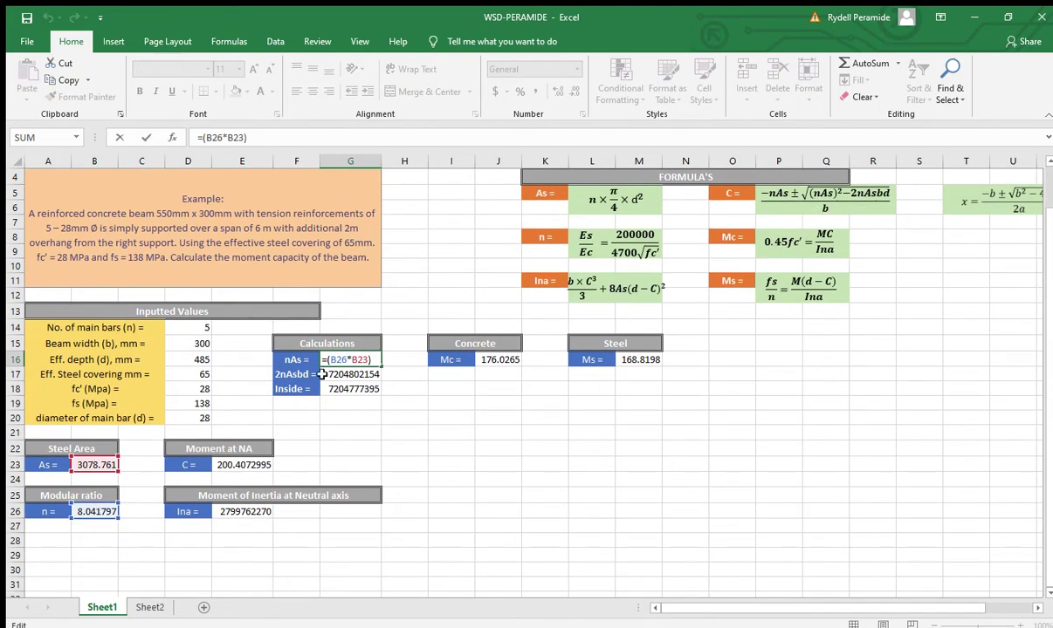
{"action": "left_click", "coordinate": [143, 140]}
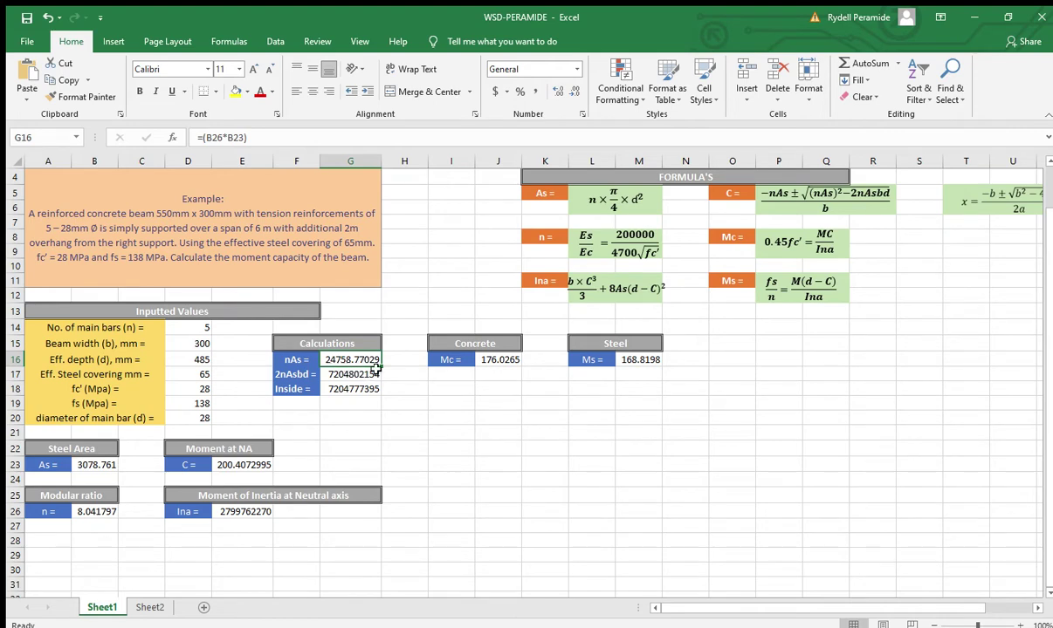
- Examine the 2nAsbd term in the C equation and the cell formulas behind the 2nAsbd and Inside values
{"action": "scroll", "coordinate": [509, 454], "scroll_direction": "up", "scroll_amount": 1}
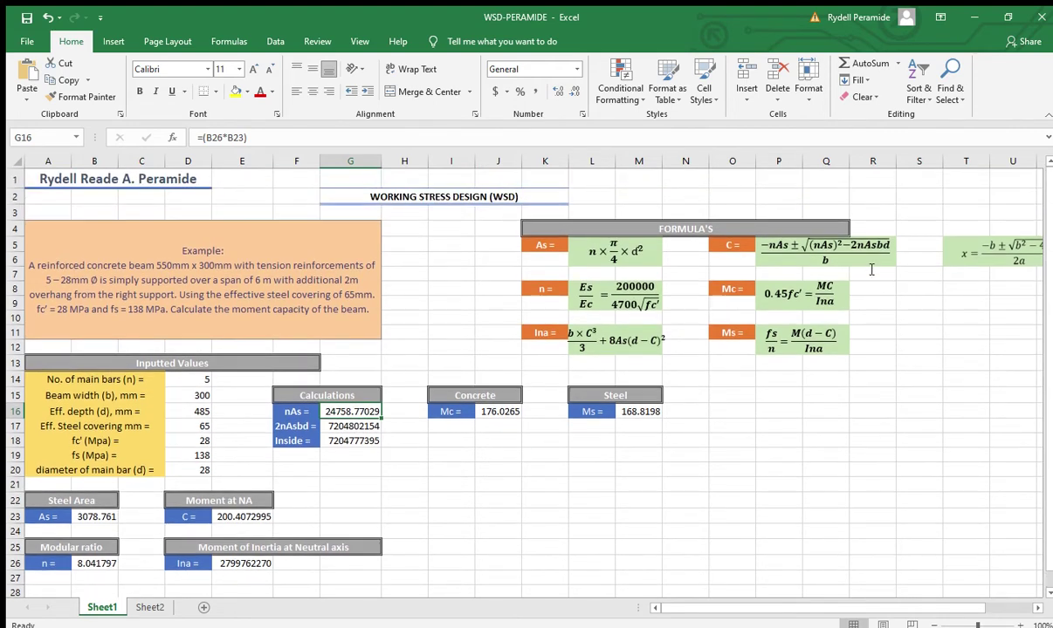
{"action": "left_click", "coordinate": [891, 247]}
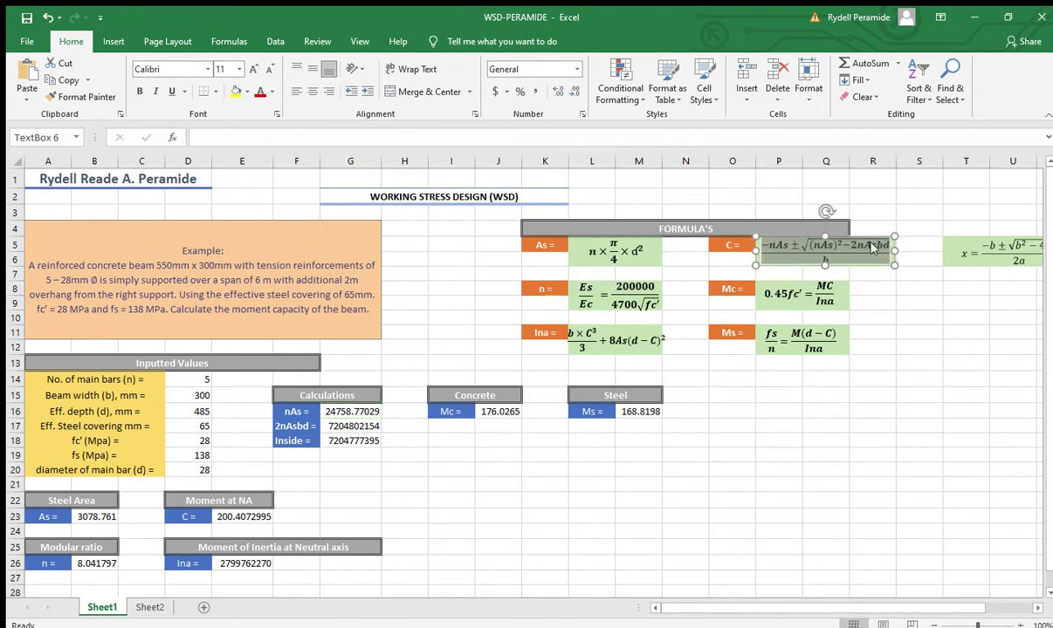
{"action": "left_click", "coordinate": [875, 302]}
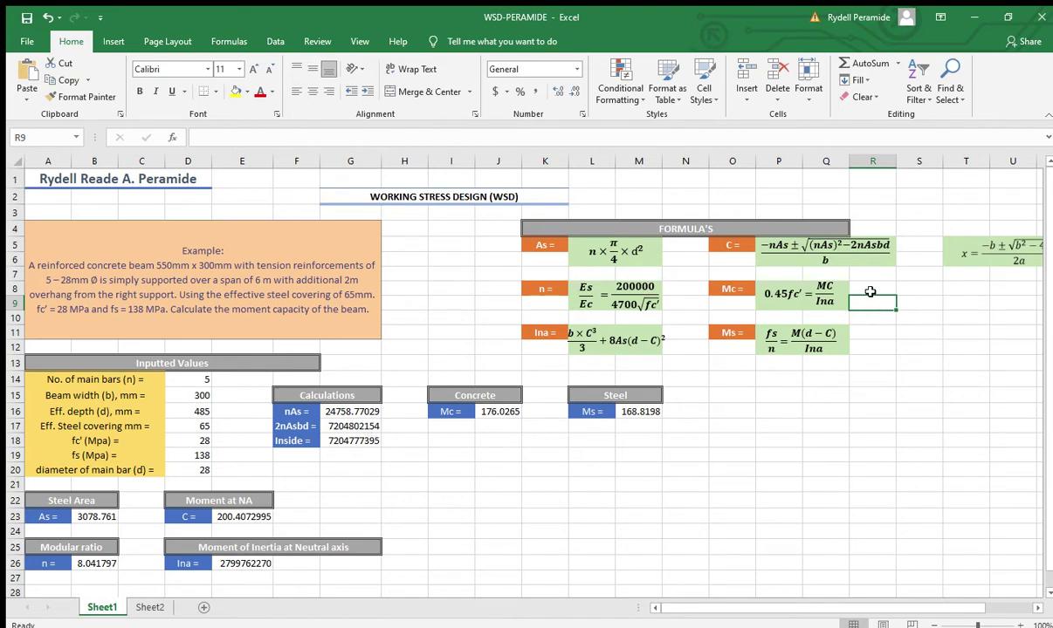
{"action": "double_click", "coordinate": [353, 425]}
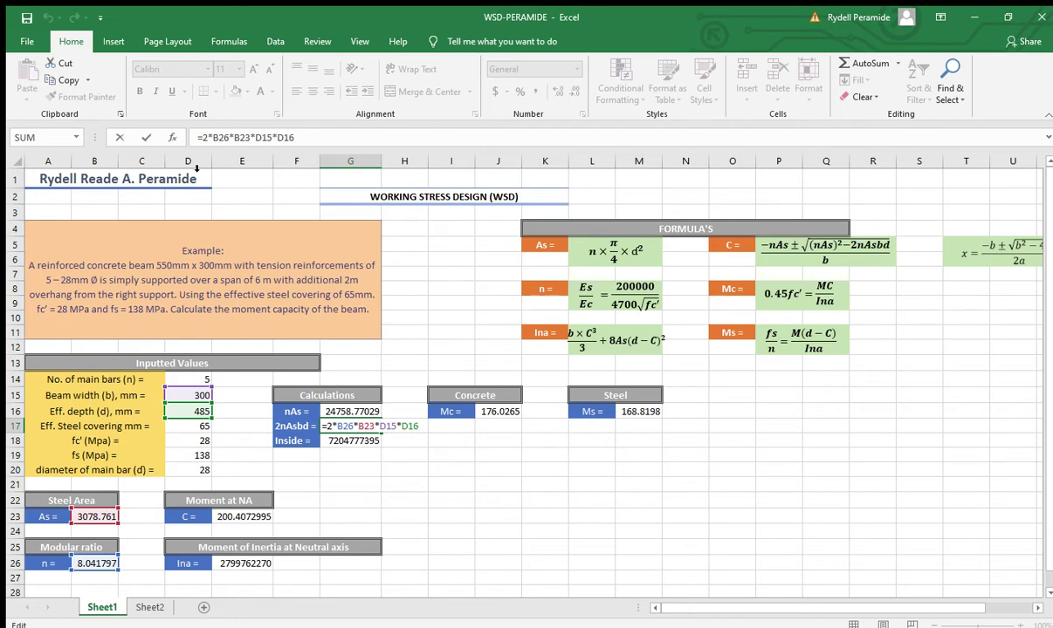
{"action": "left_click", "coordinate": [144, 137]}
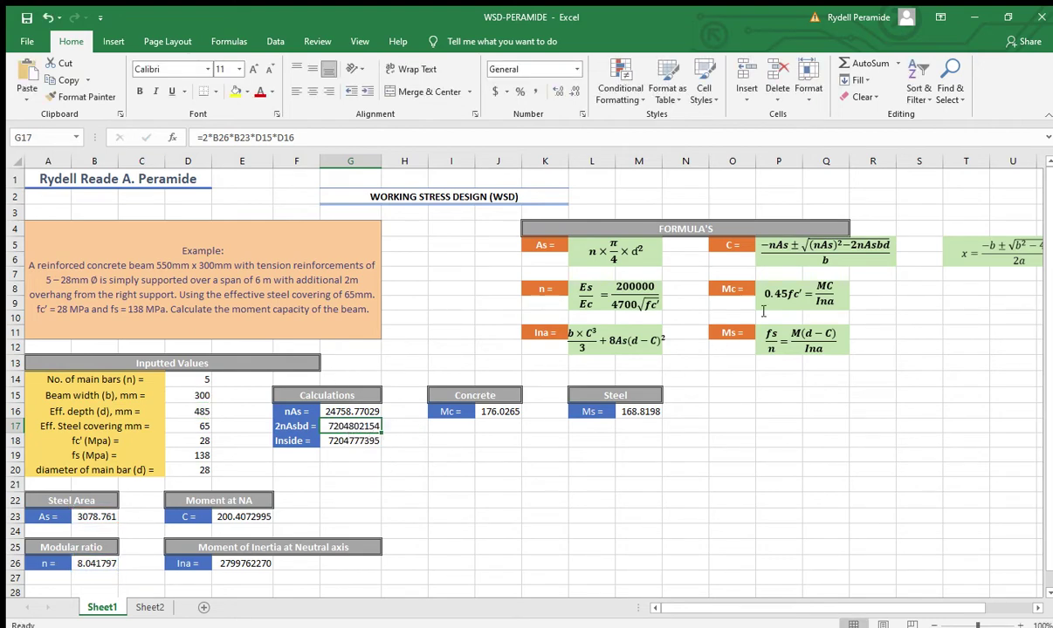
{"action": "left_click", "coordinate": [362, 444]}
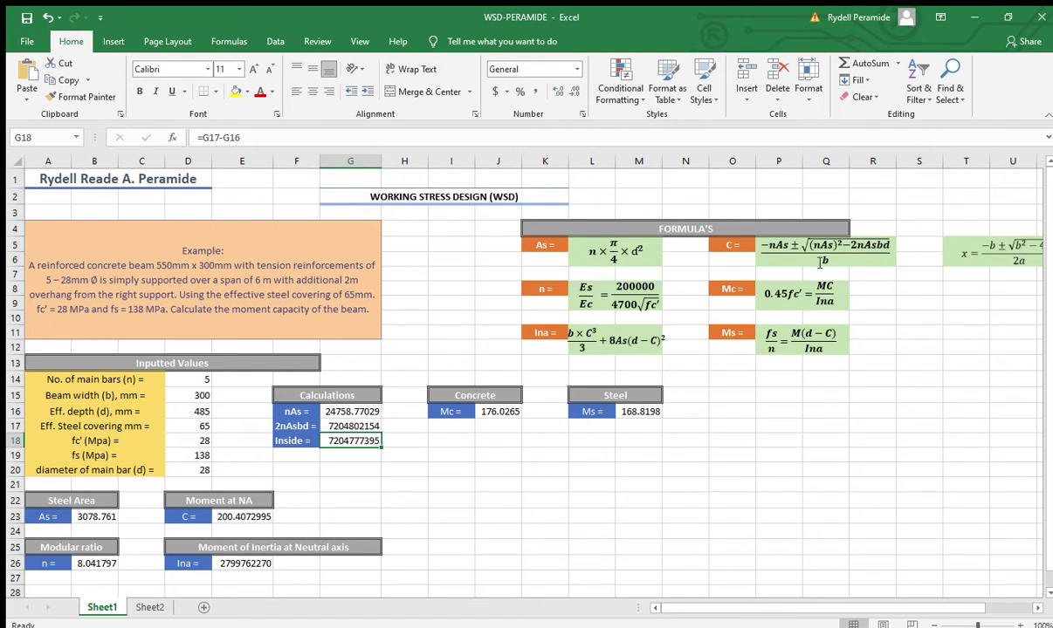
- Examine the cell formula behind the Inside value together with the nAs and 2nAsbd cells it refers to
{"action": "double_click", "coordinate": [350, 441]}
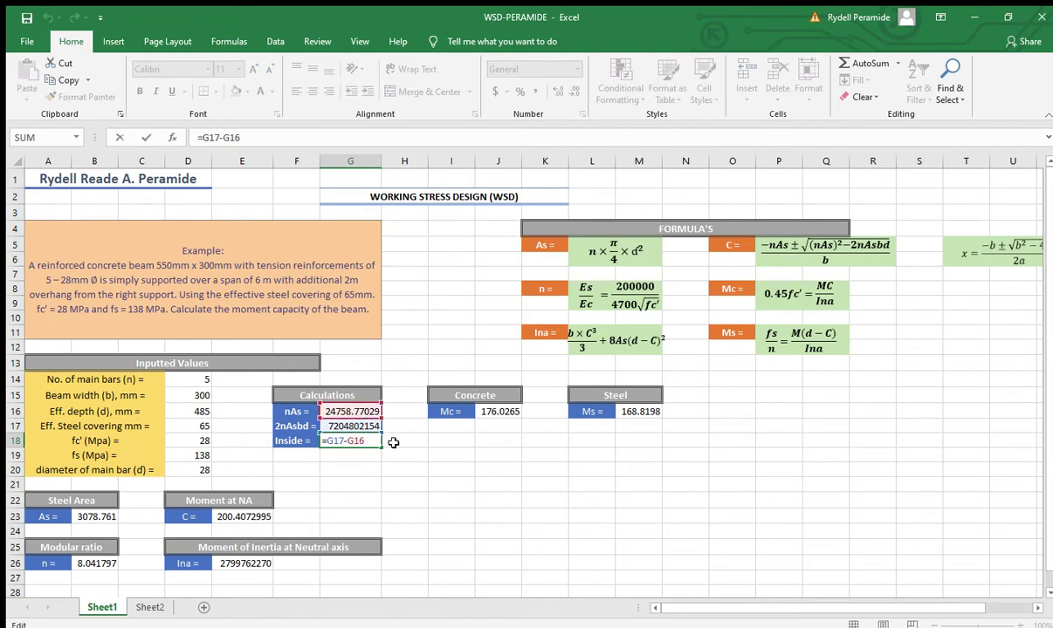
{"action": "left_click", "coordinate": [145, 137]}
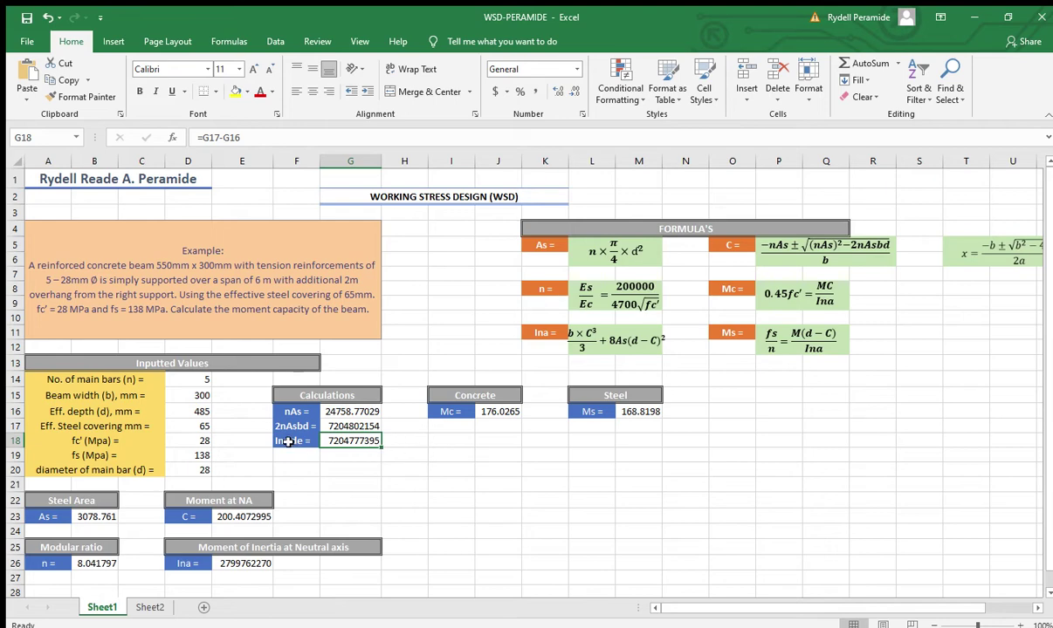
{"action": "left_click", "coordinate": [367, 426]}
{"action": "left_click", "coordinate": [365, 412]}
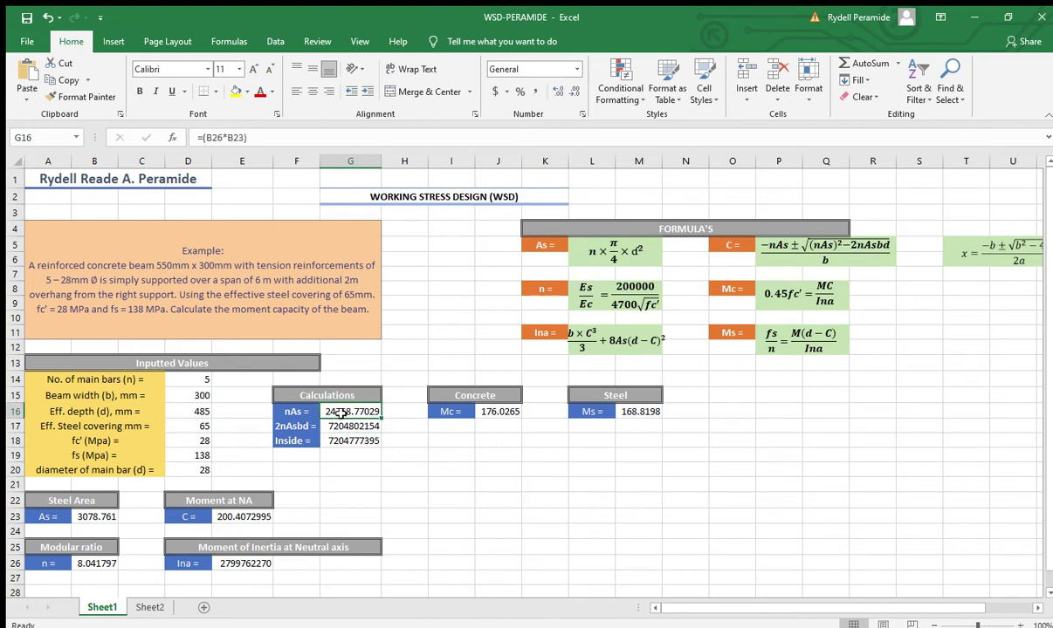
{"action": "left_click", "coordinate": [344, 428]}
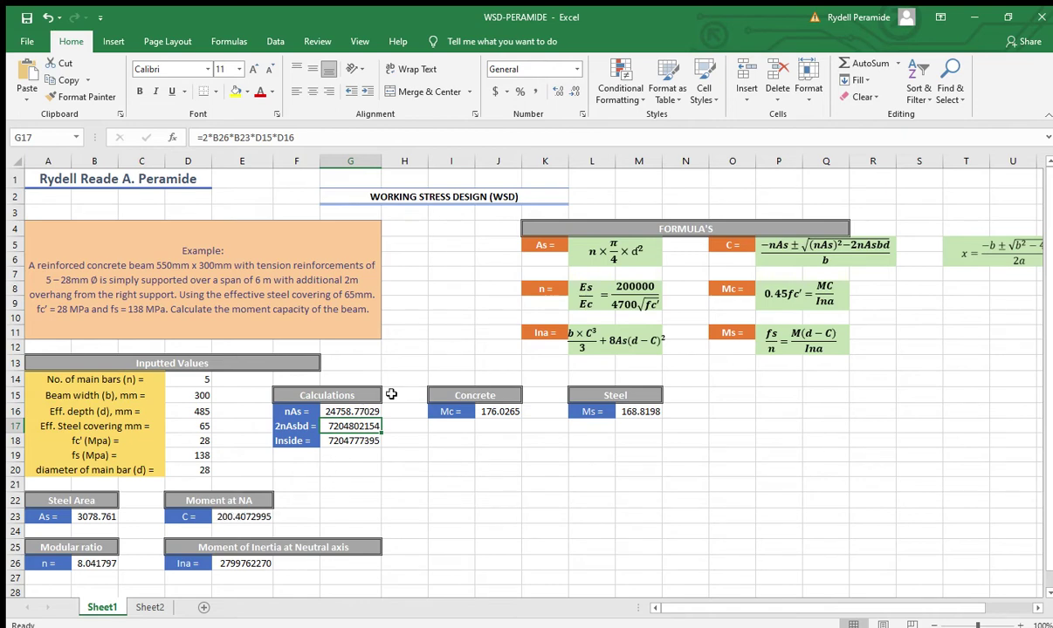
{"action": "left_click", "coordinate": [354, 442]}
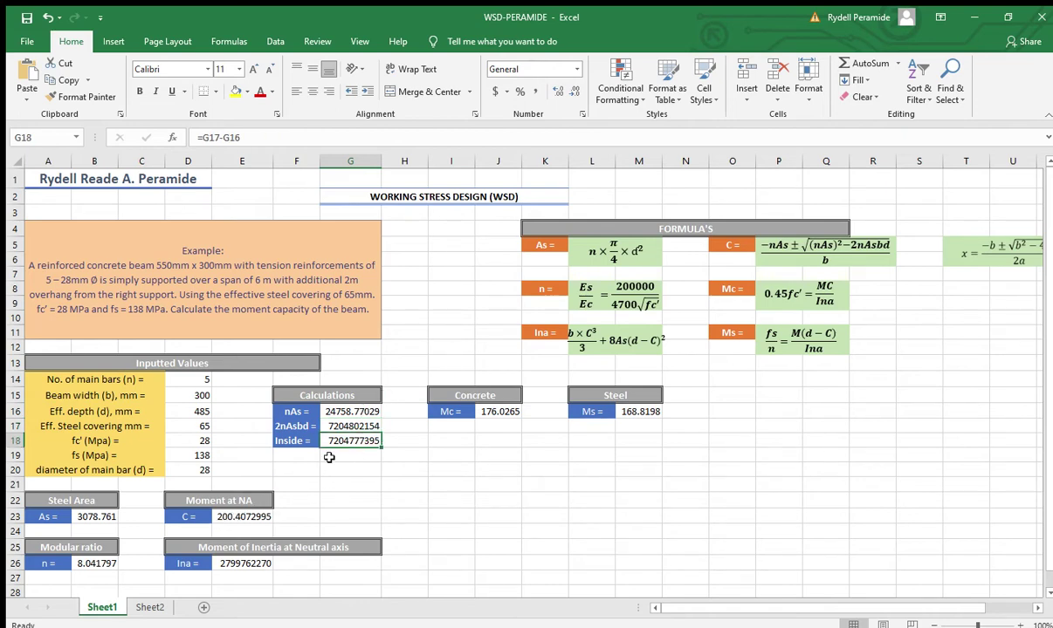
- Compare the cell formula behind C under Moment at NA with the C equation in the Formula's section
{"action": "left_click", "coordinate": [242, 516]}
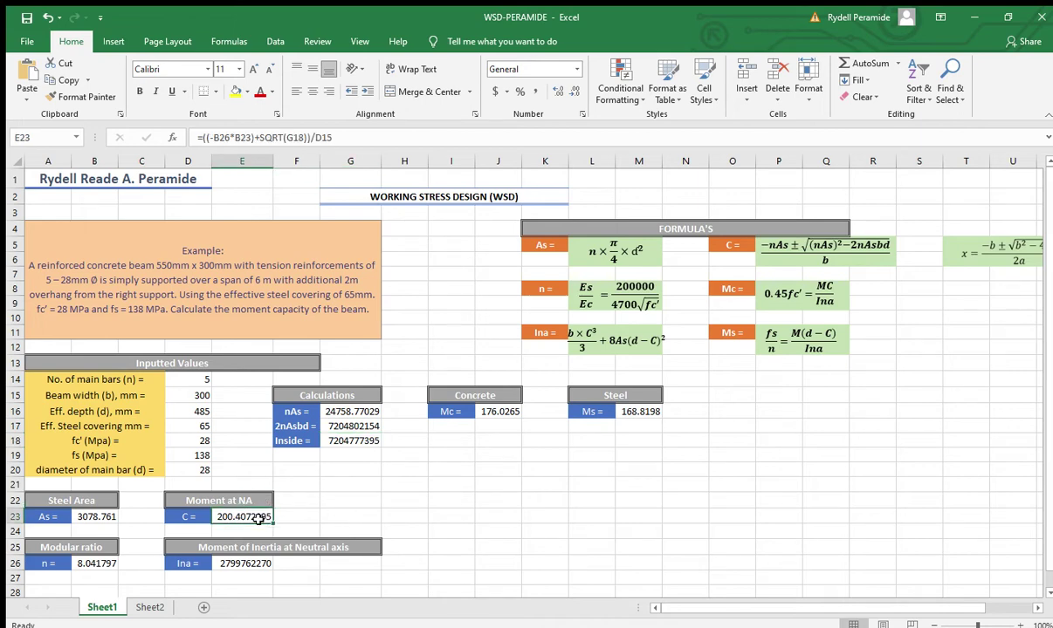
{"action": "double_click", "coordinate": [243, 515]}
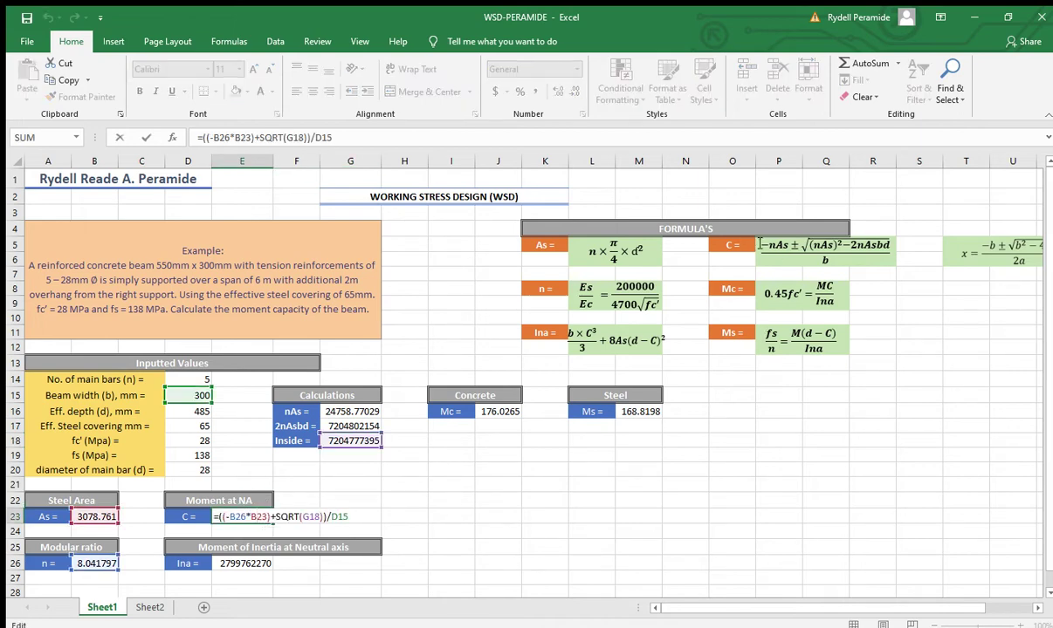
{"action": "left_click", "coordinate": [761, 246]}
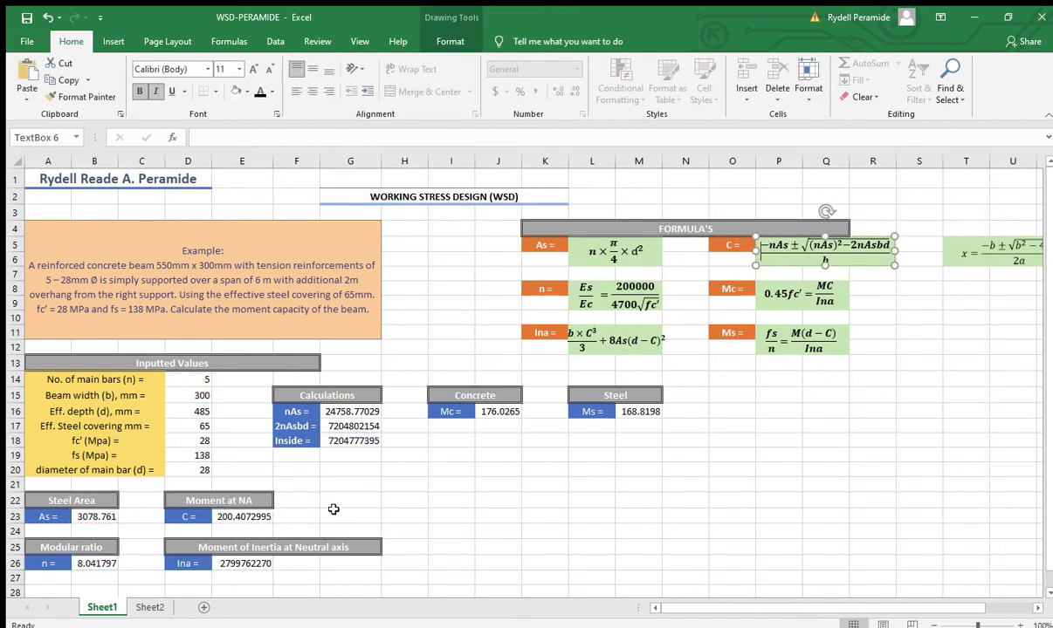
{"action": "left_click", "coordinate": [267, 519]}
{"action": "double_click", "coordinate": [268, 524]}
{"action": "double_click", "coordinate": [263, 515]}
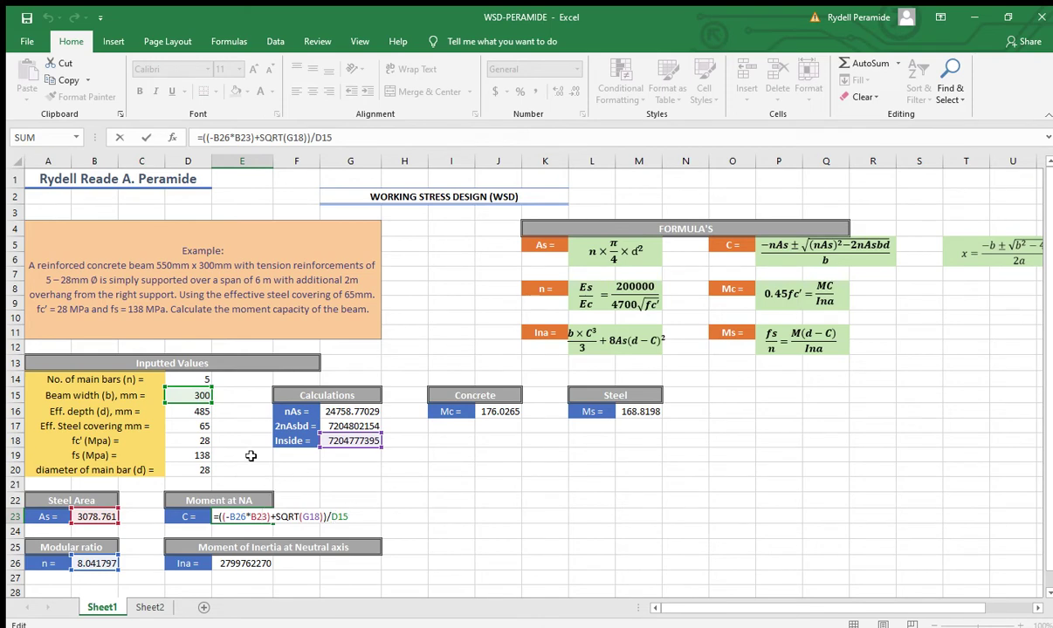
{"action": "left_click", "coordinate": [145, 137]}
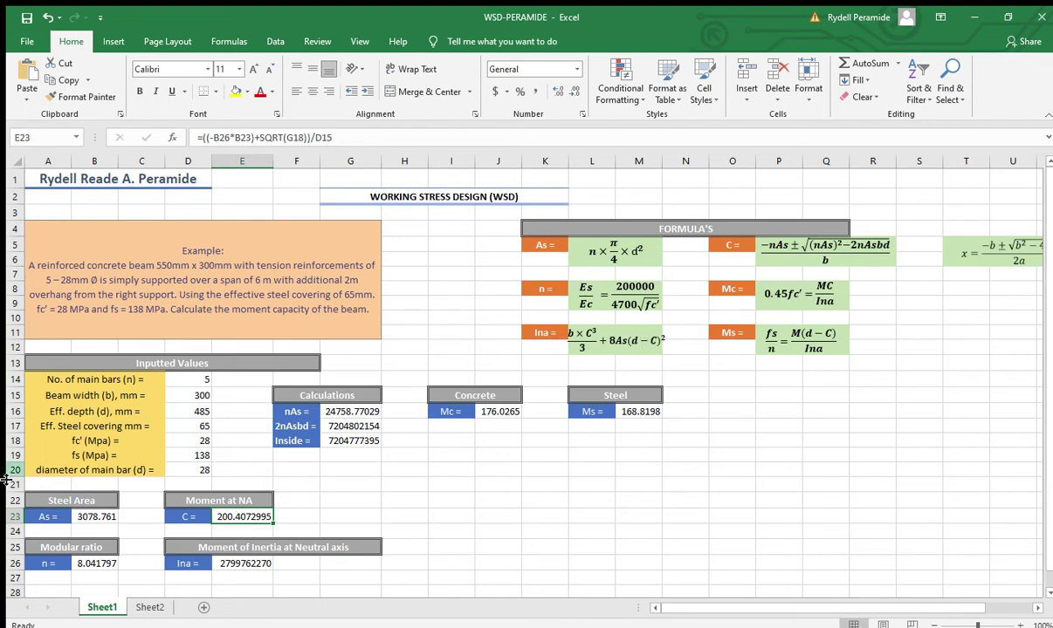
- Inspect the cell formulas behind the moment of inertia Ina and the concrete moment Mc, leaving both unedited
{"action": "double_click", "coordinate": [248, 563]}
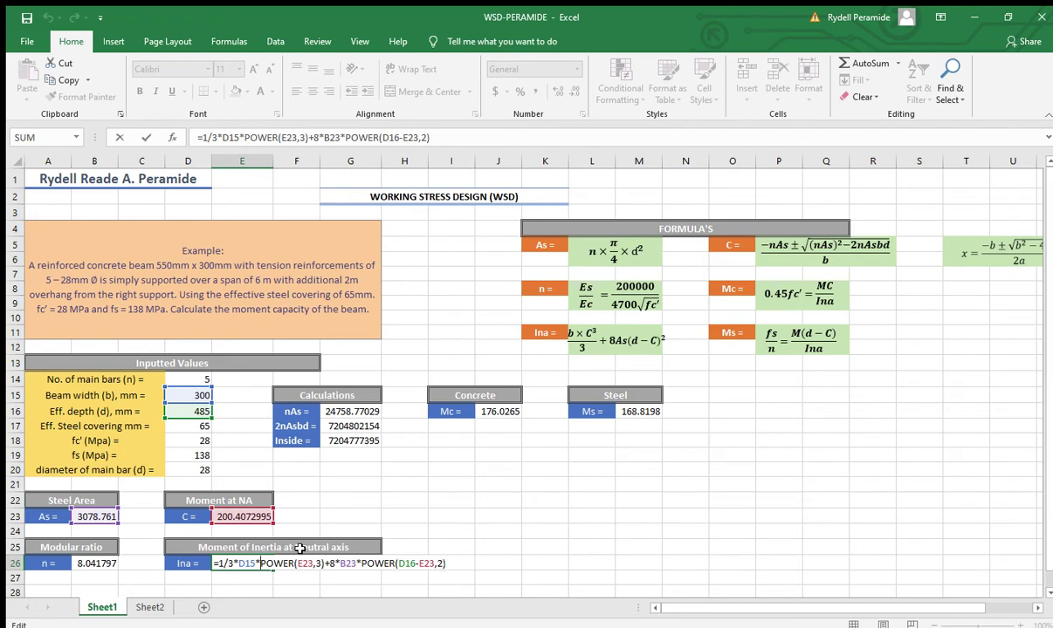
{"action": "left_click", "coordinate": [146, 137]}
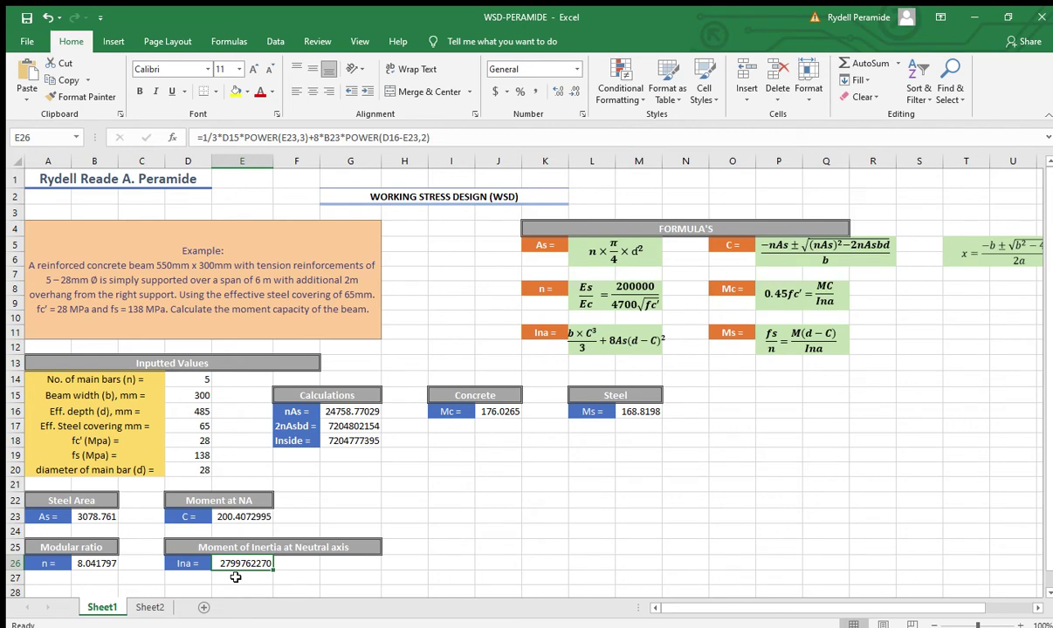
{"action": "left_click", "coordinate": [490, 412]}
{"action": "double_click", "coordinate": [489, 413]}
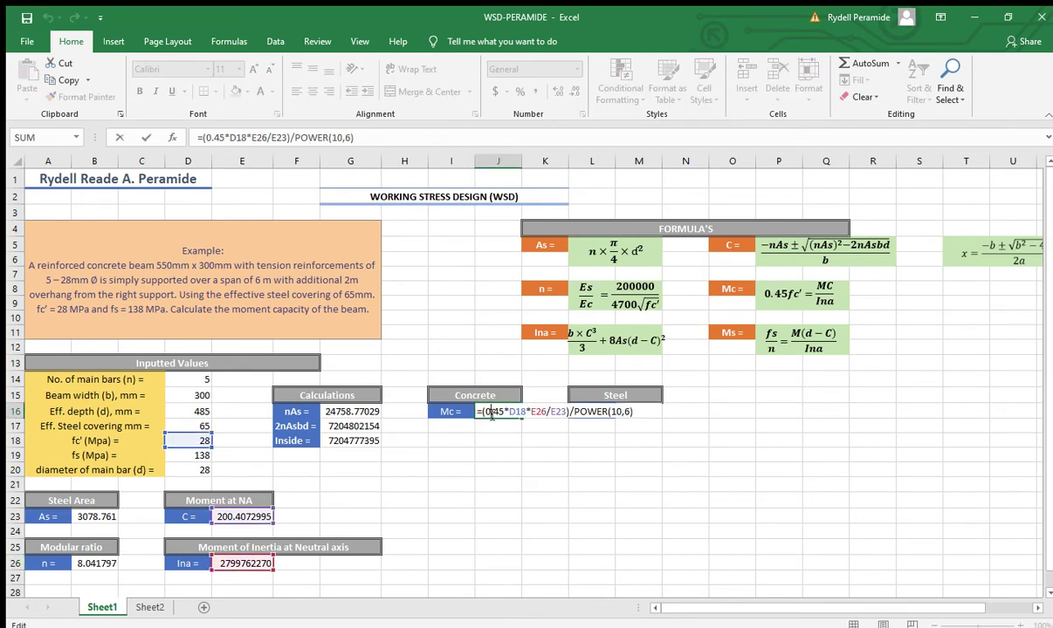
{"action": "left_click", "coordinate": [143, 138]}
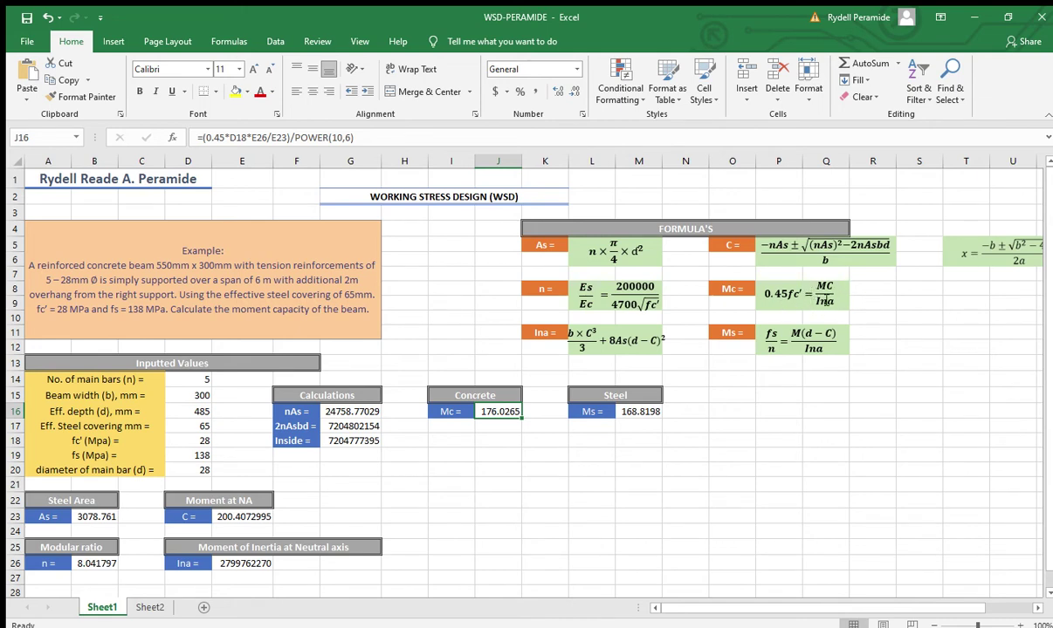
{"action": "double_click", "coordinate": [498, 410]}
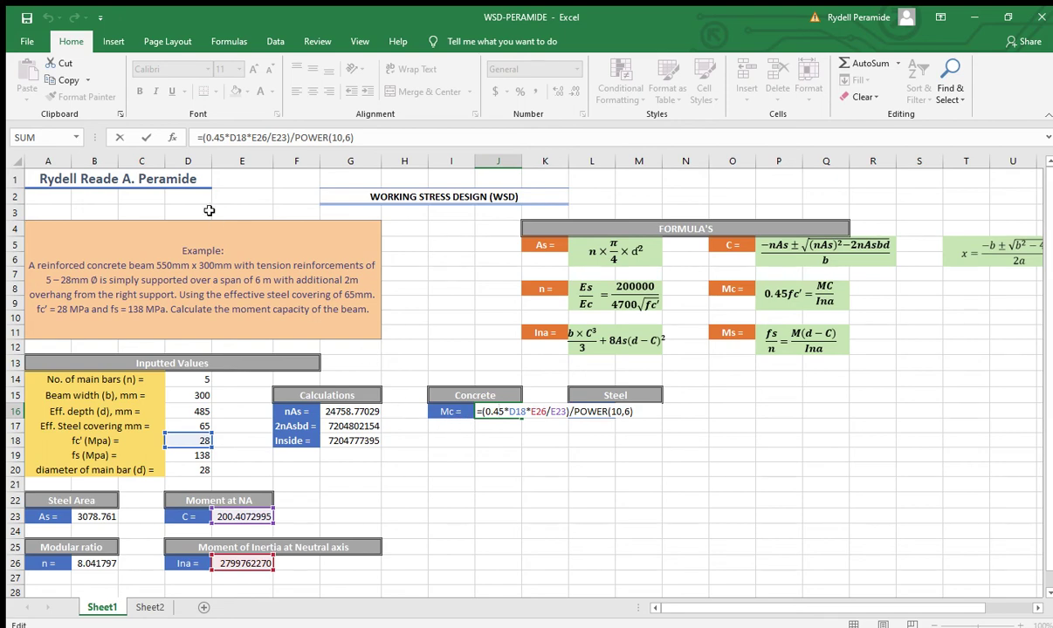
{"action": "left_click", "coordinate": [146, 138]}
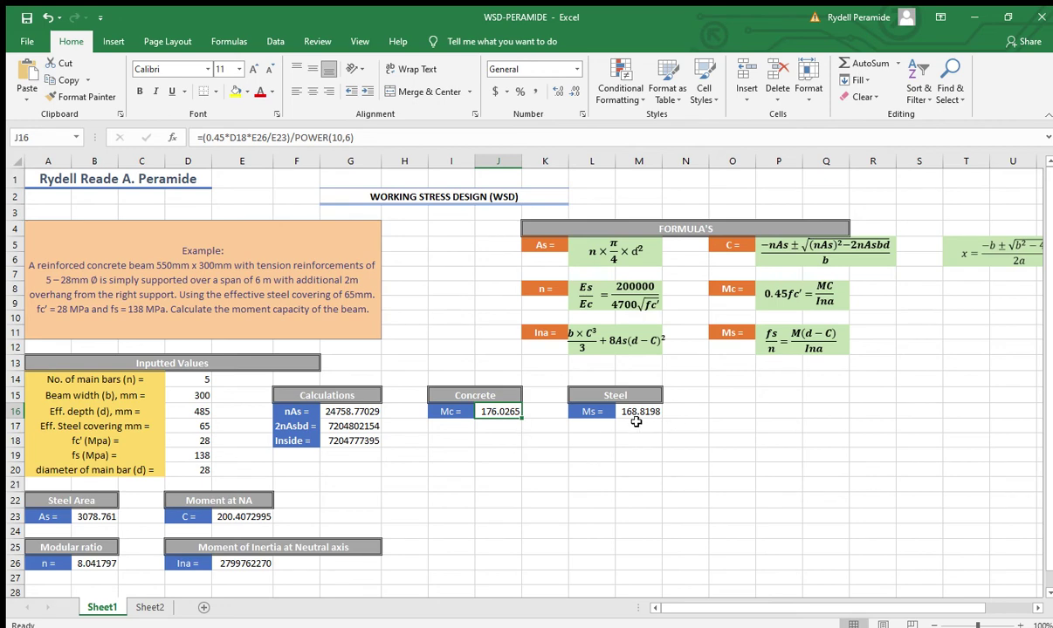
- Examine the Ms equation for the steel moment in the Formula's section
{"action": "left_click_drag", "start_coordinate": [792, 608], "coordinate": [809, 608]}
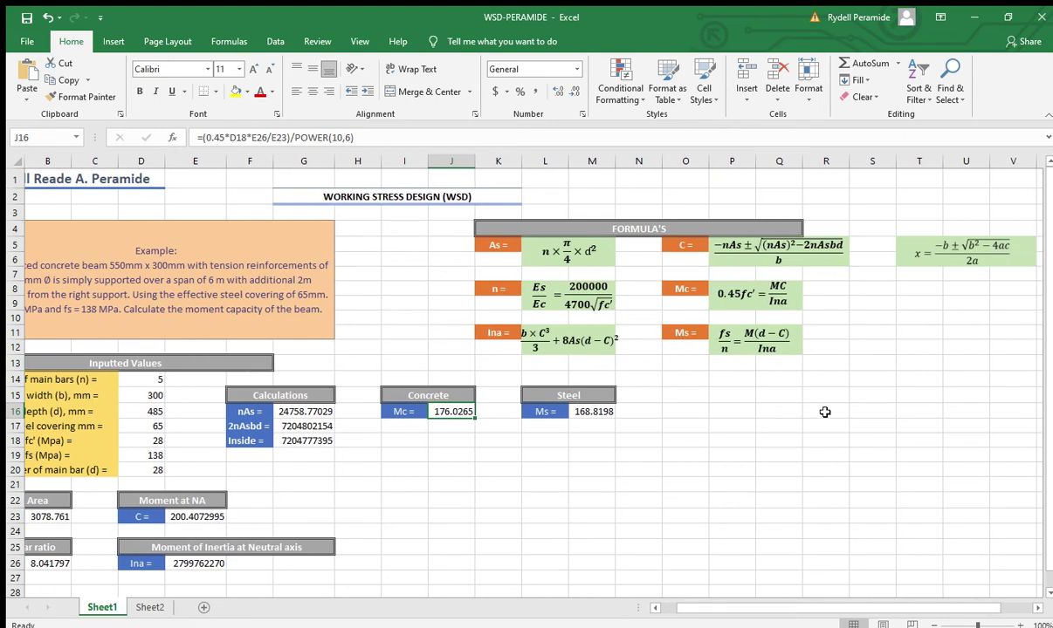
{"action": "left_click_drag", "start_coordinate": [817, 362], "coordinate": [675, 332]}
{"action": "left_click", "coordinate": [803, 387]}
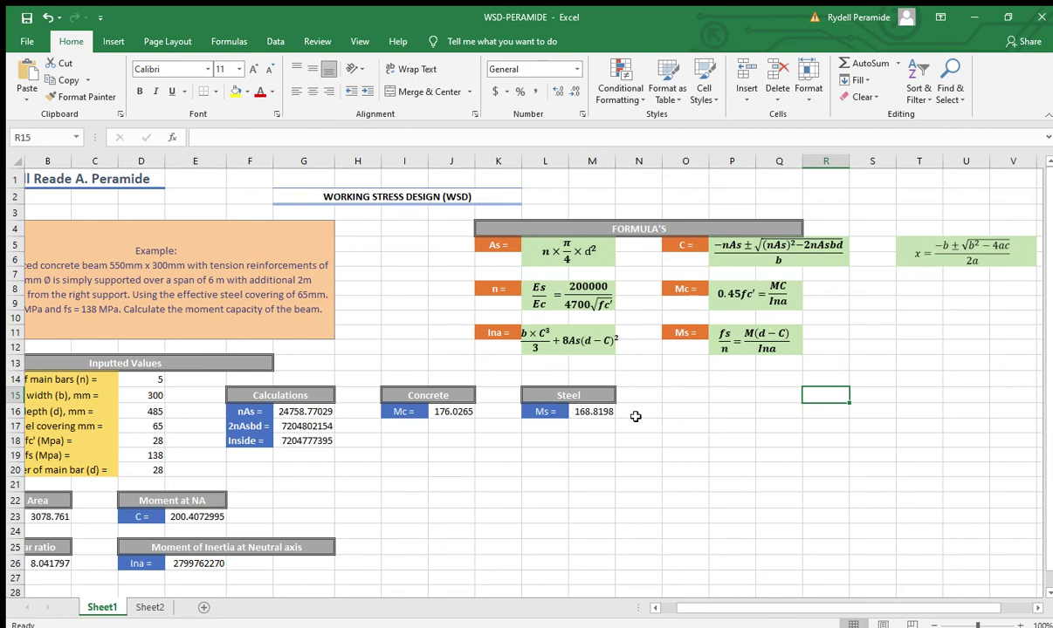
- Examine the cell formula behind the steel moment Ms and the input and result cells it references
{"action": "left_click", "coordinate": [599, 417]}
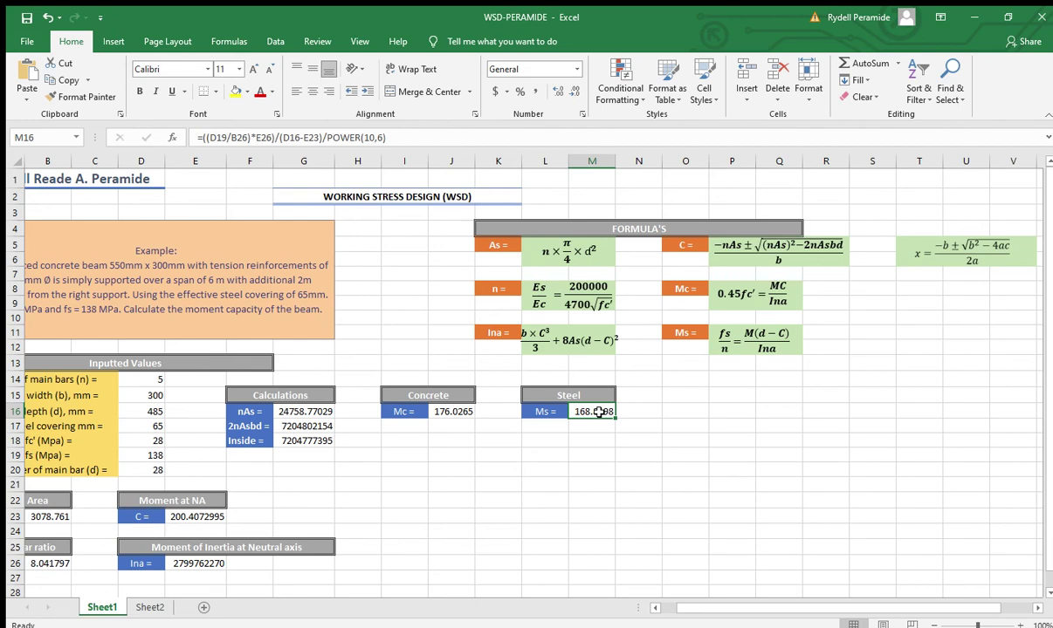
{"action": "double_click", "coordinate": [600, 415]}
{"action": "key", "text": "Right"}
{"action": "key", "text": "Right"}
{"action": "key", "text": "Right"}
{"action": "key", "text": "Right"}
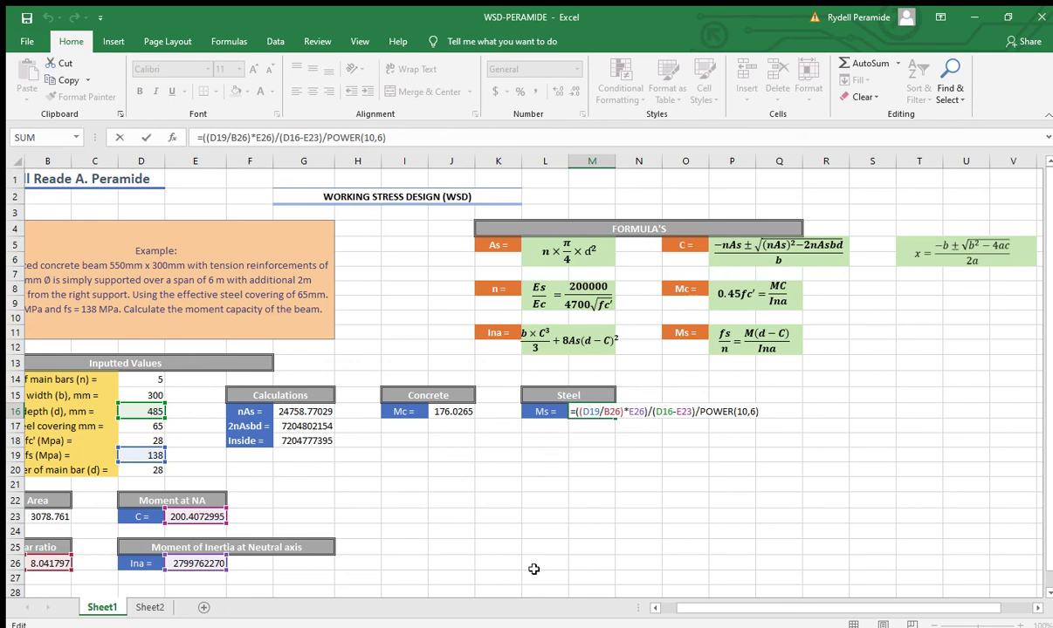
{"action": "key", "text": "Return"}
{"action": "scroll", "coordinate": [687, 607], "scroll_direction": "left", "scroll_amount": 1}
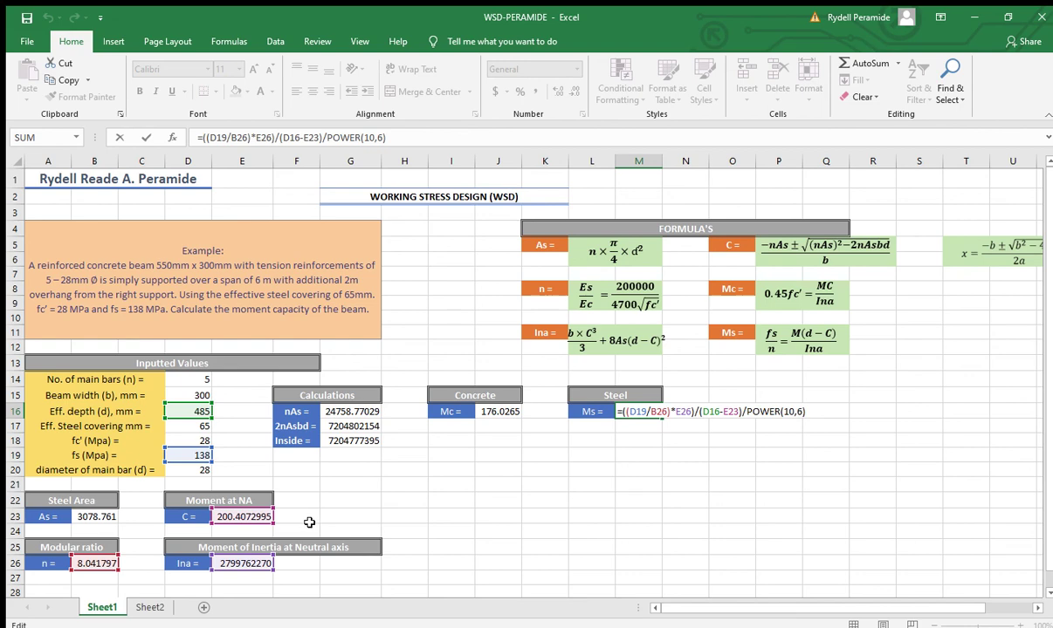
{"action": "left_click_drag", "start_coordinate": [288, 528], "coordinate": [169, 502]}
{"action": "left_click", "coordinate": [646, 411]}
{"action": "double_click", "coordinate": [646, 411]}
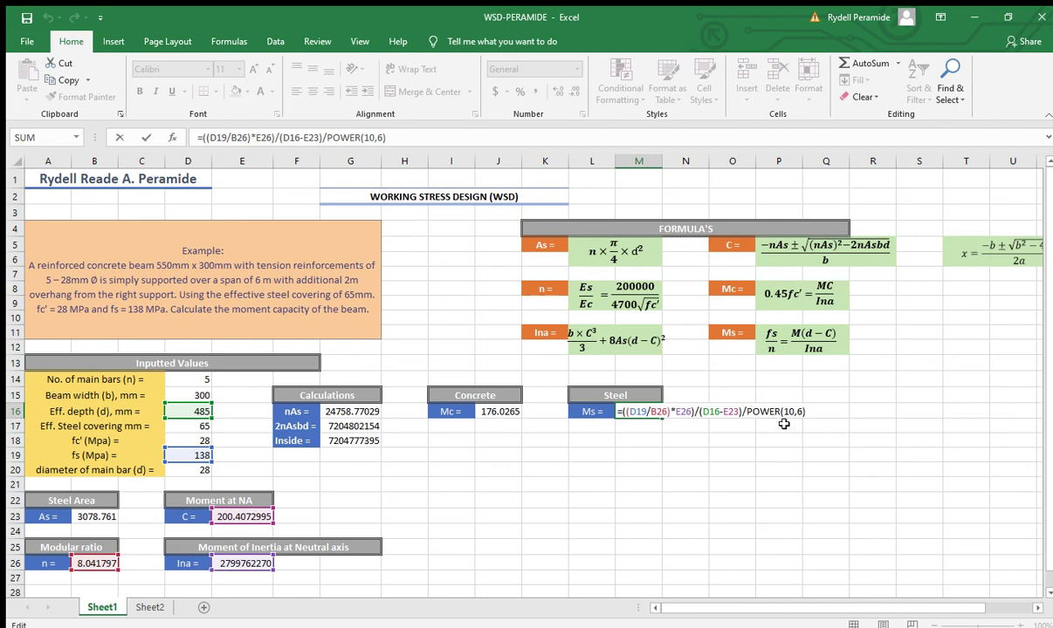
{"action": "left_click", "coordinate": [144, 138]}
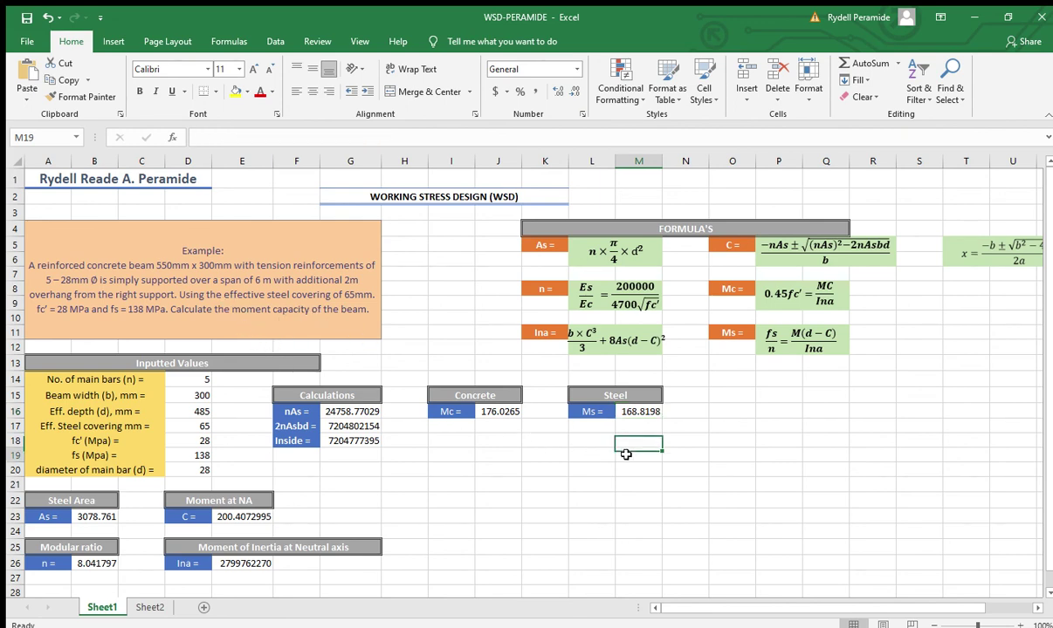
{"action": "left_click", "coordinate": [550, 455]}
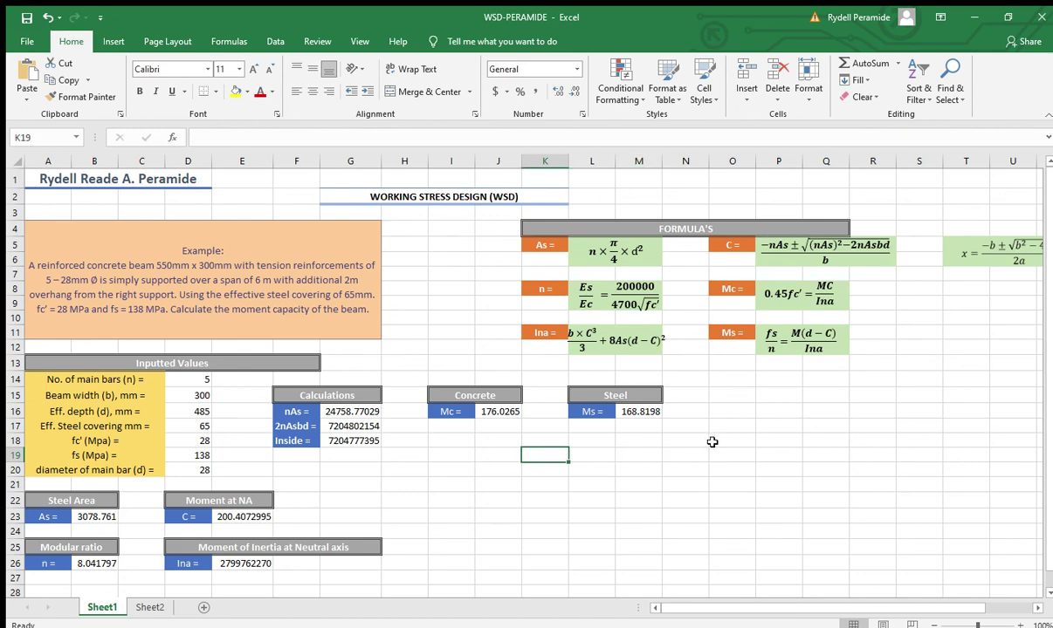
{"action": "left_click_drag", "start_coordinate": [688, 454], "coordinate": [554, 382]}
{"action": "left_click", "coordinate": [628, 504]}
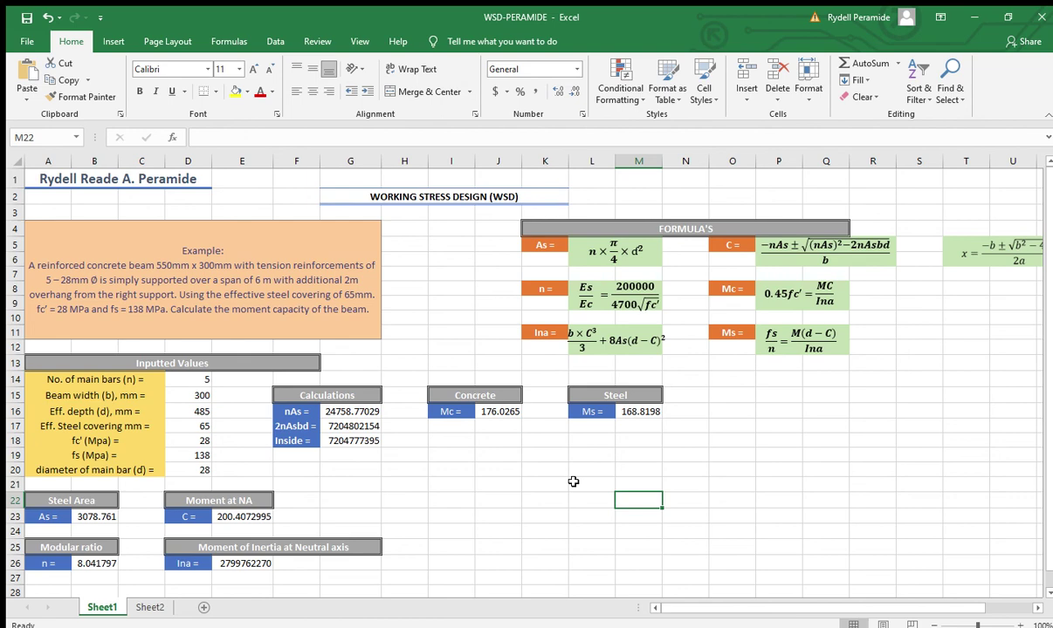